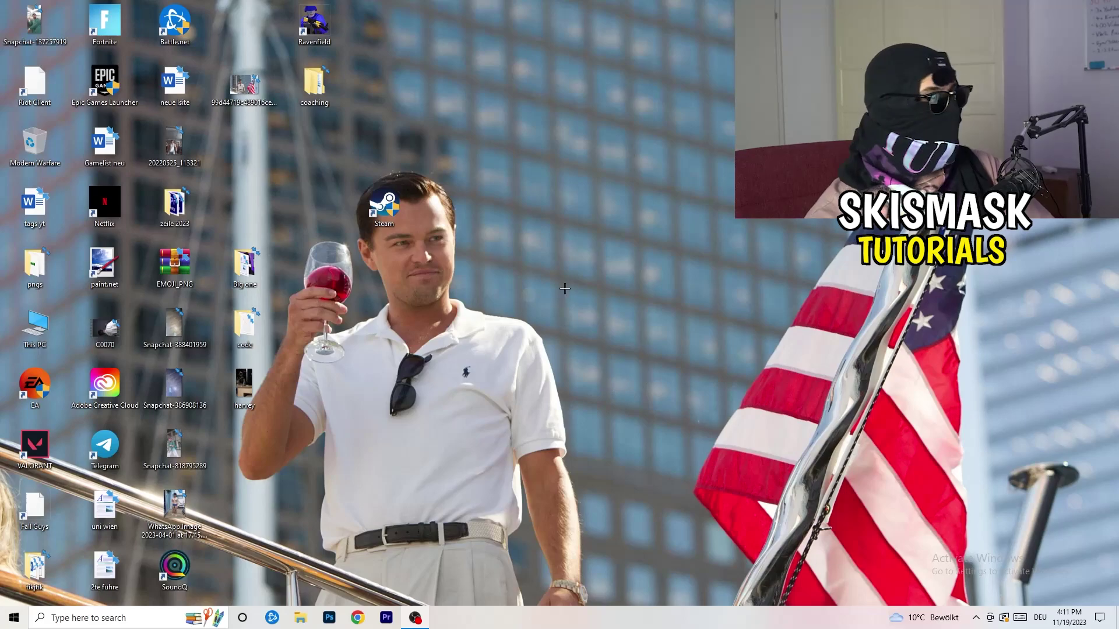
Launch NVIDIA Control Panel from the desktop menu and view Adjust Image Settings with Preview
right_click(550, 258)
right_click(639, 188)
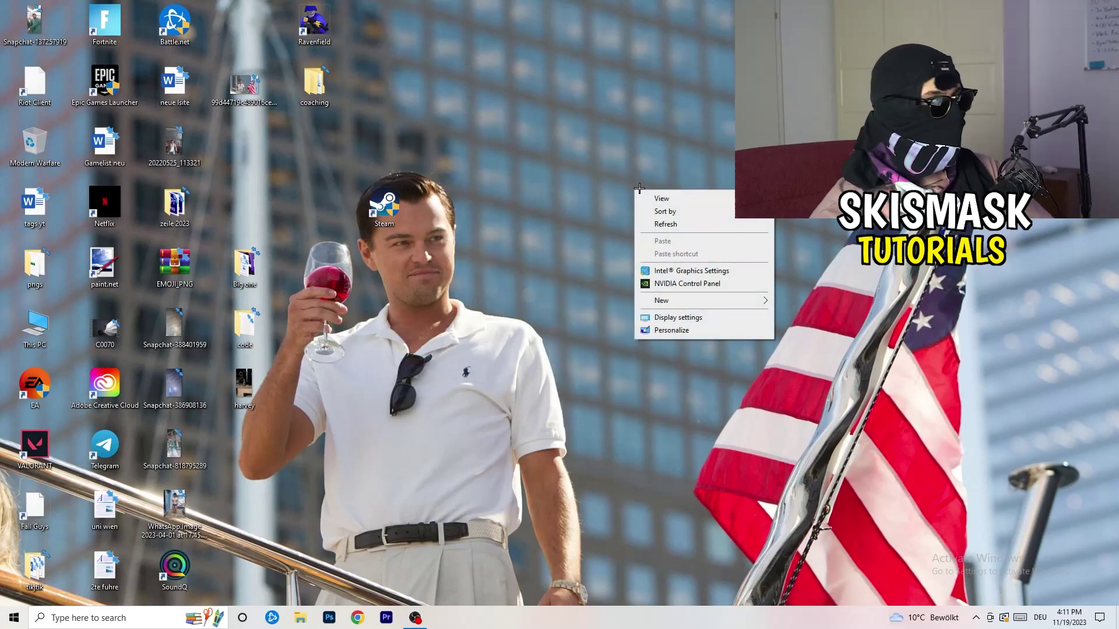
left_click(699, 283)
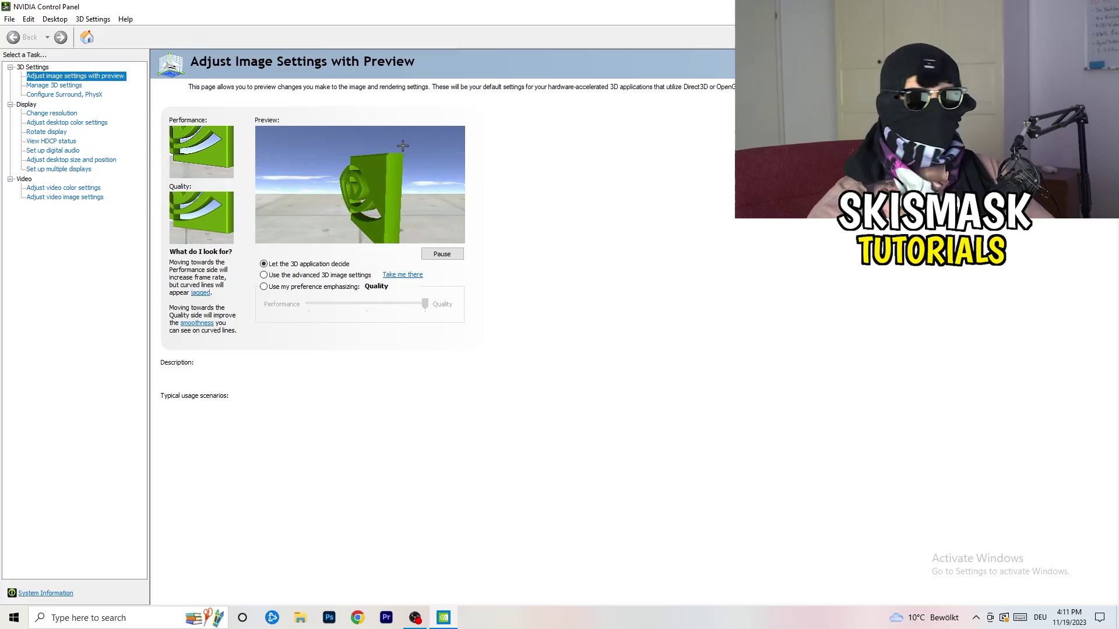
mouse_move(385, 285)
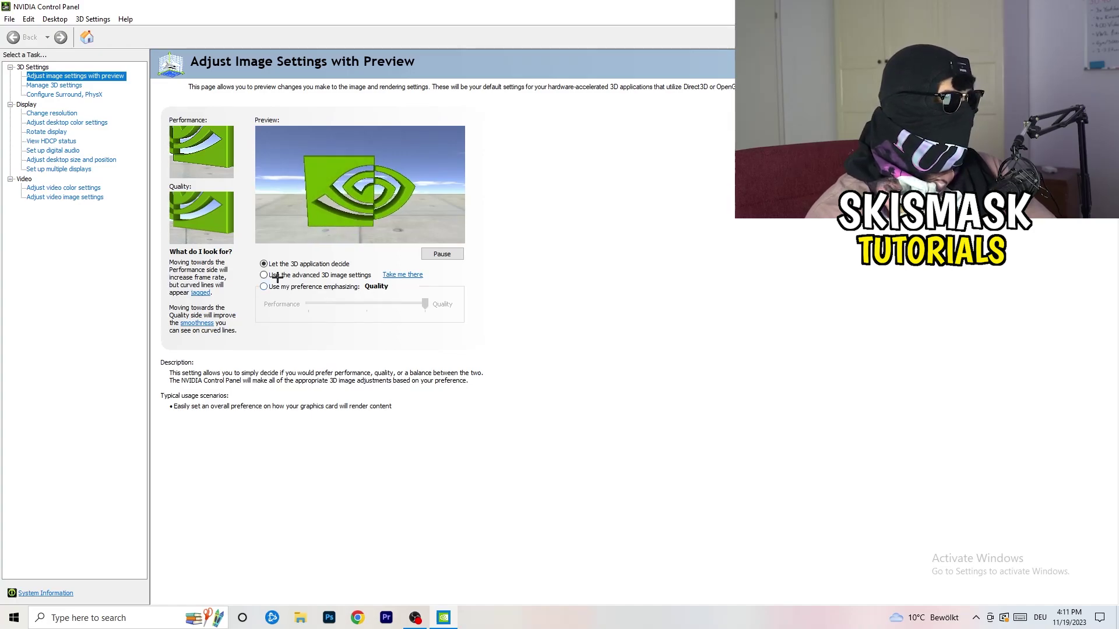
mouse_move(277, 278)
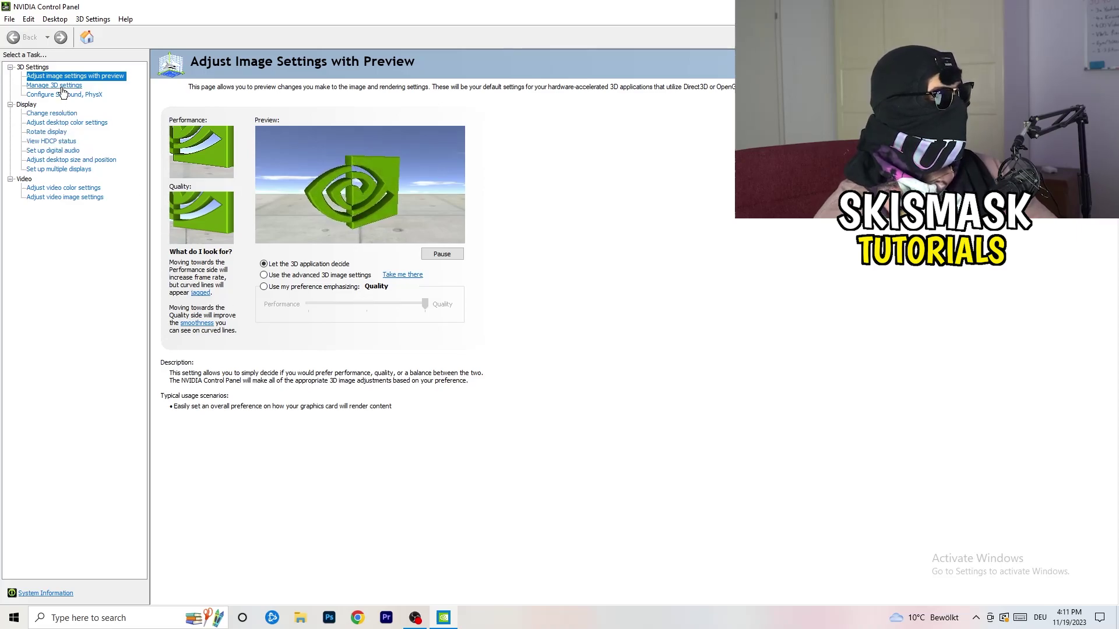
Review the Change Resolution page (1920 × 1080 native, 60Hz), then close NVIDIA Control Panel
left_click(42, 114)
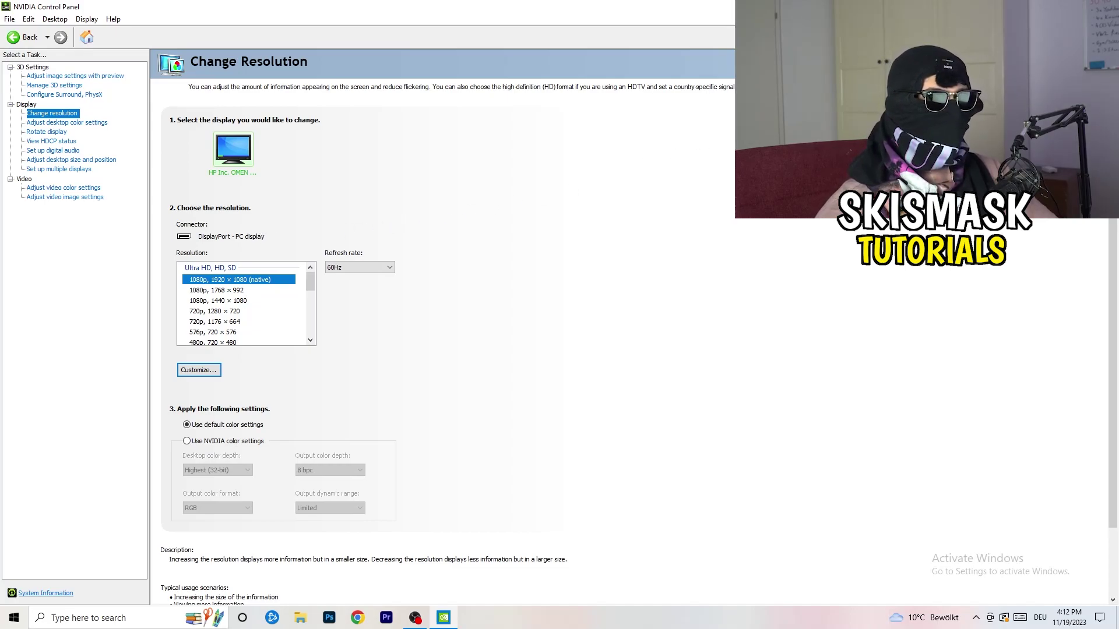
key("alt+F4")
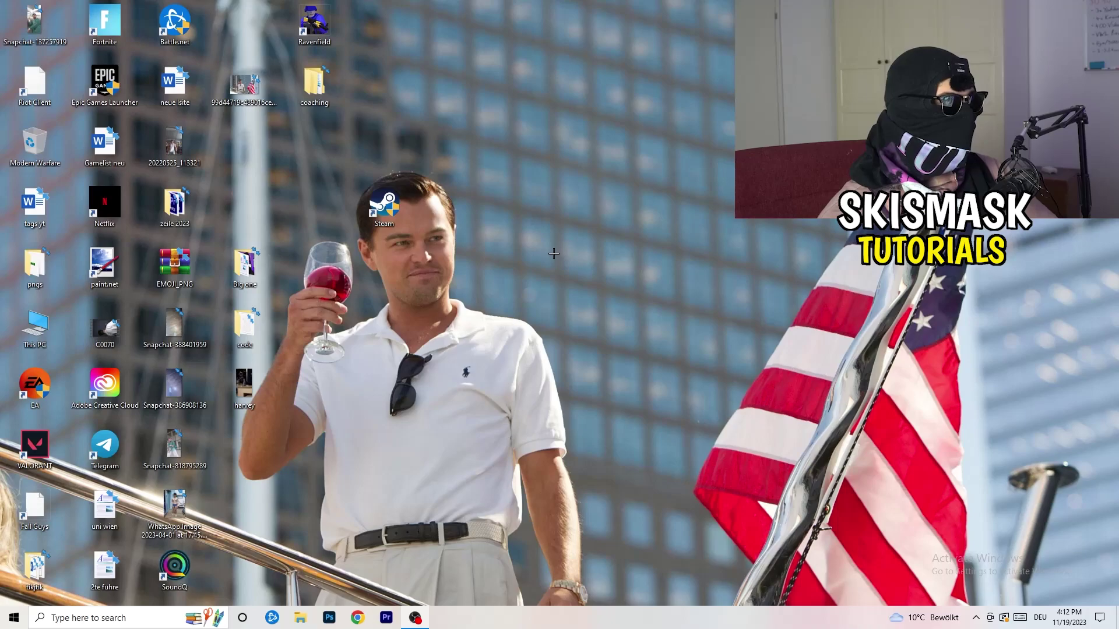
Open Settings from the Start menu and go to System's Display page
left_click(13, 618)
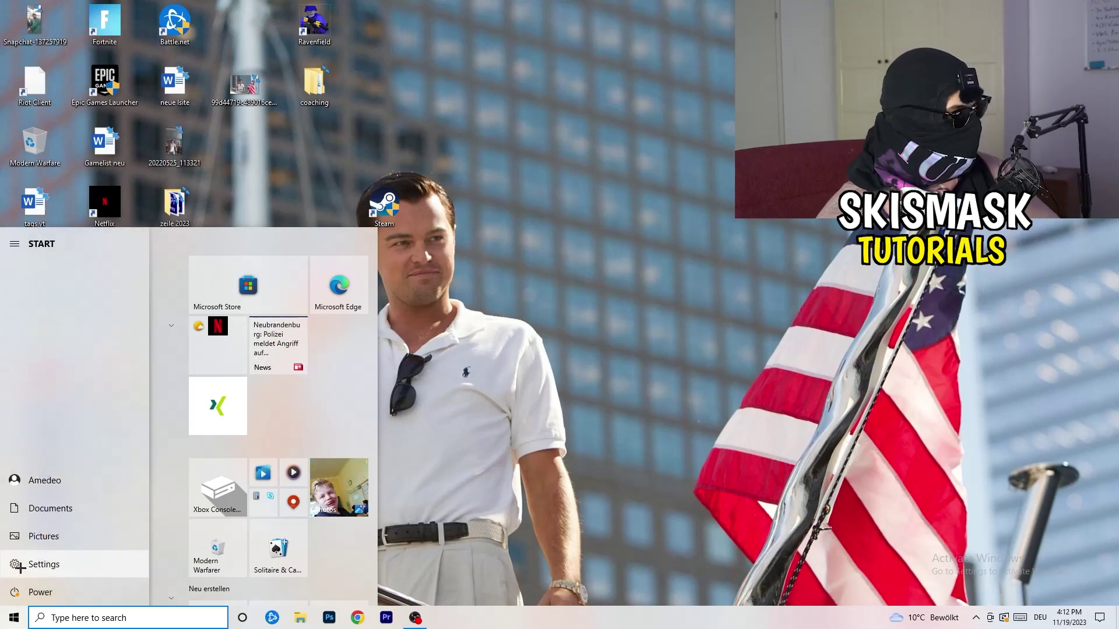
left_click(17, 564)
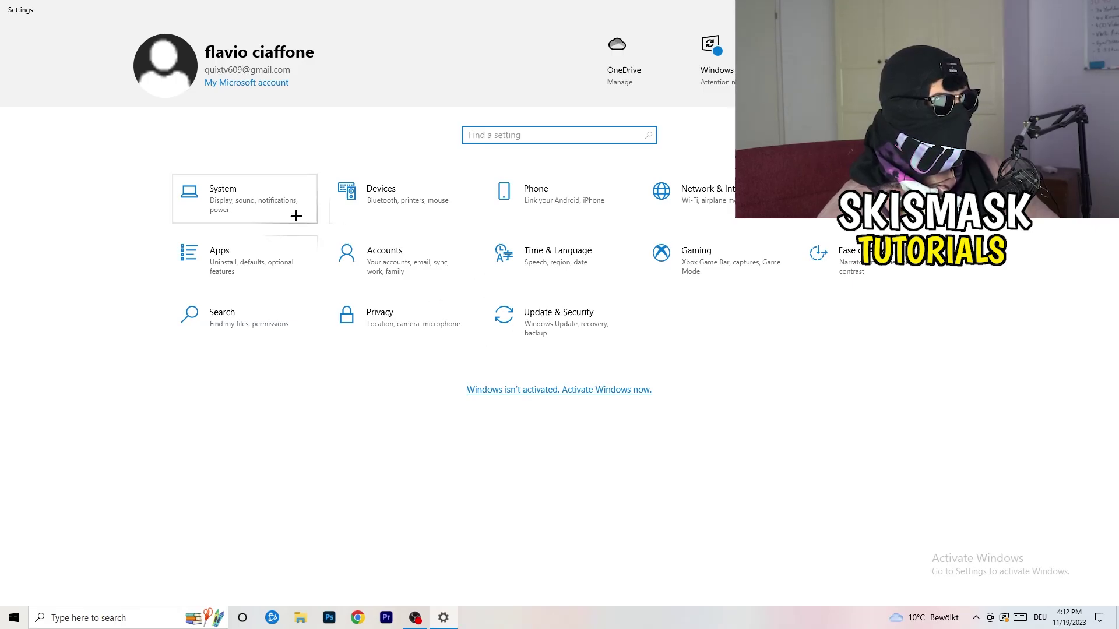
left_click(272, 202)
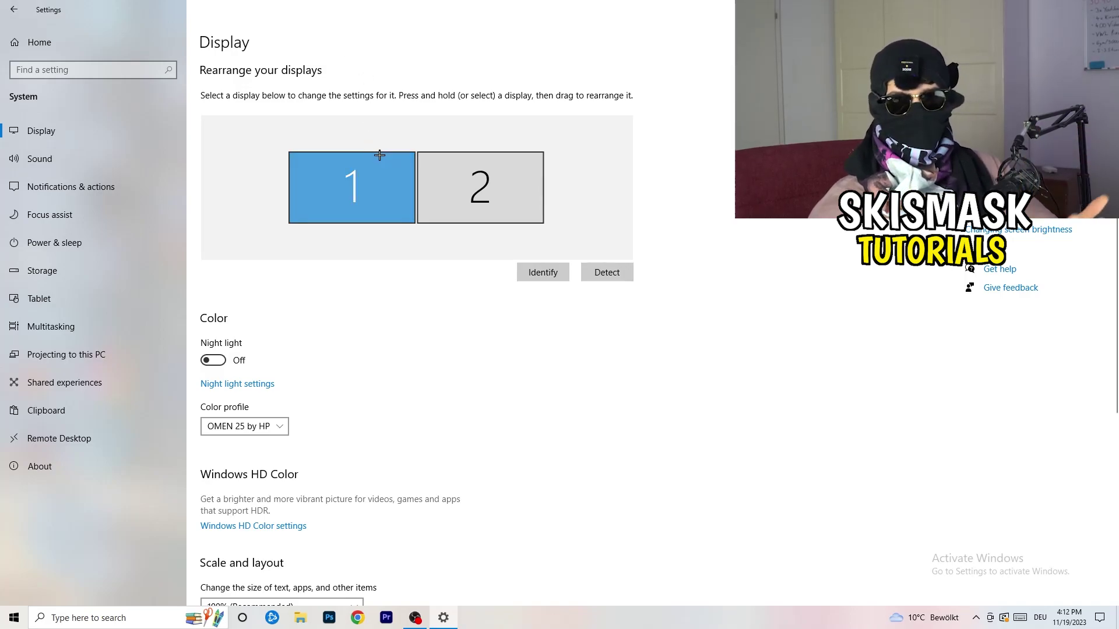
scroll(366, 279, "down", 5)
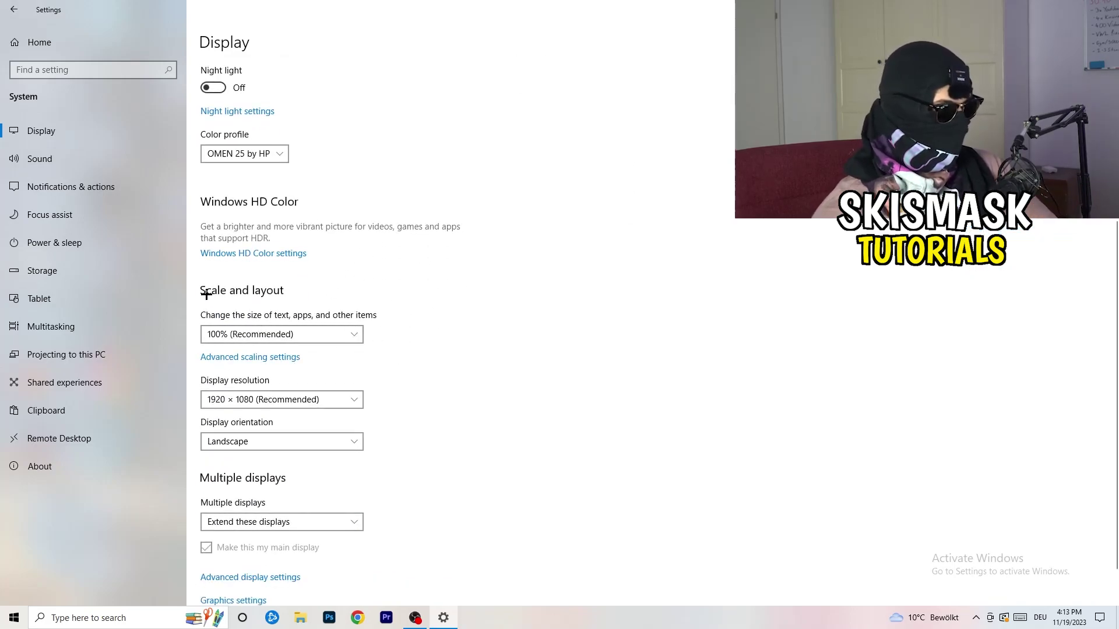
left_click(353, 335)
left_click(580, 360)
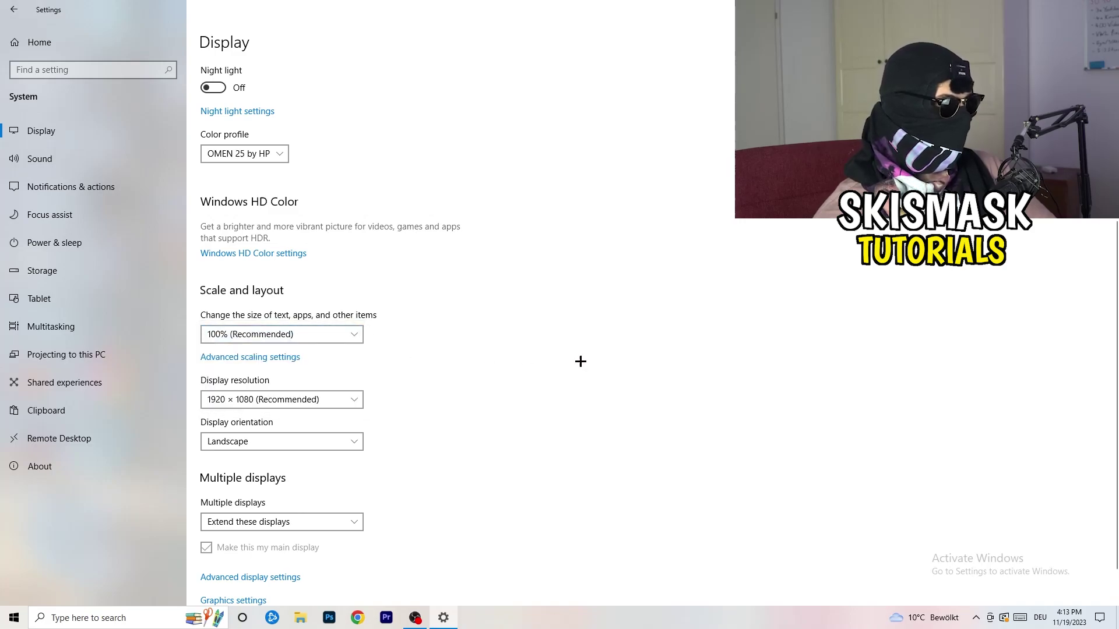
left_click(342, 338)
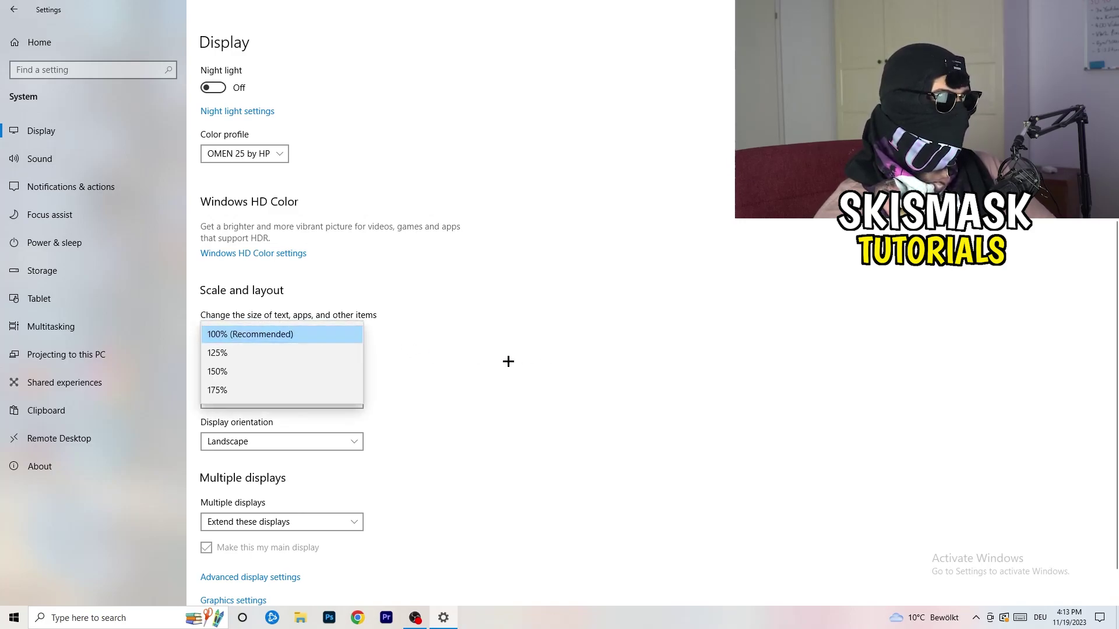
left_click(508, 361)
scroll(465, 364, "down", 2)
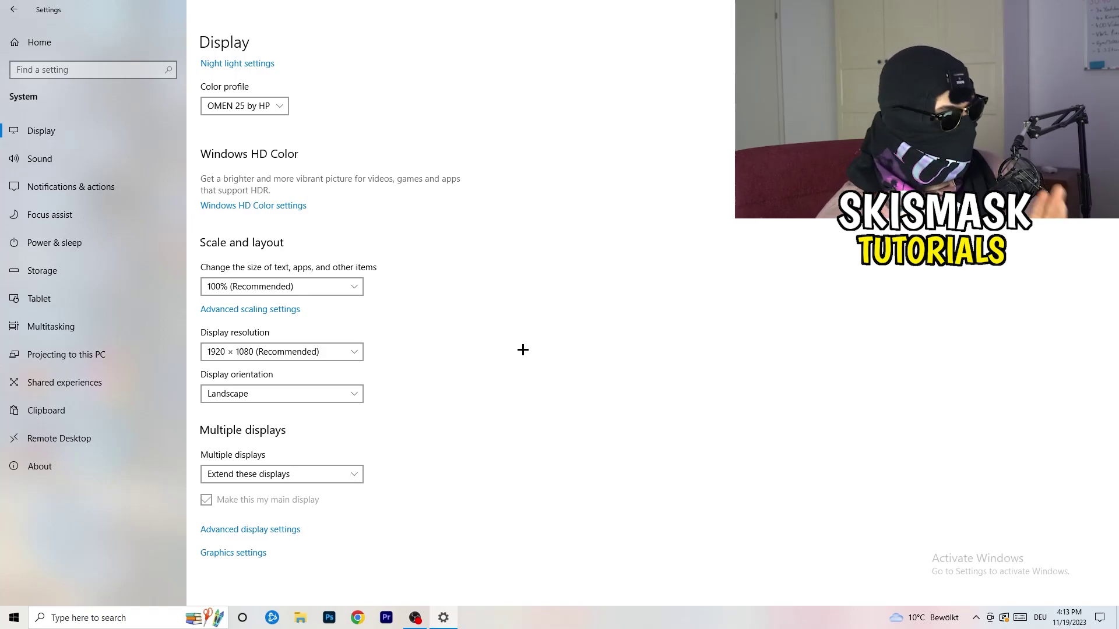
left_click(354, 352)
left_click(442, 328)
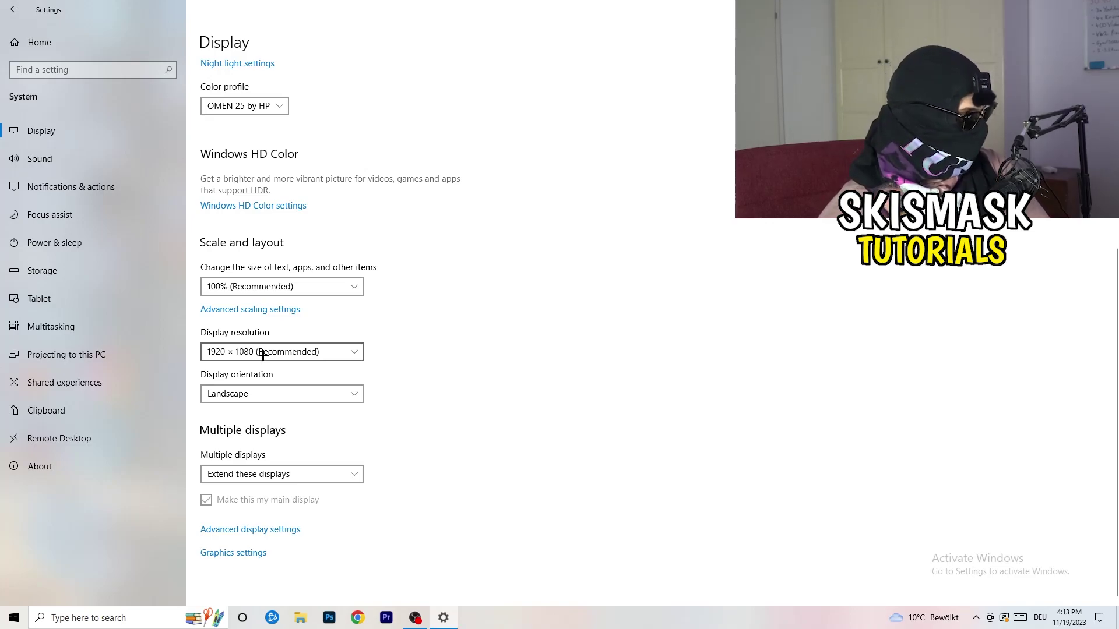
Review the power plans under Power & sleep's additional power settings, then close Power Options
left_click(74, 242)
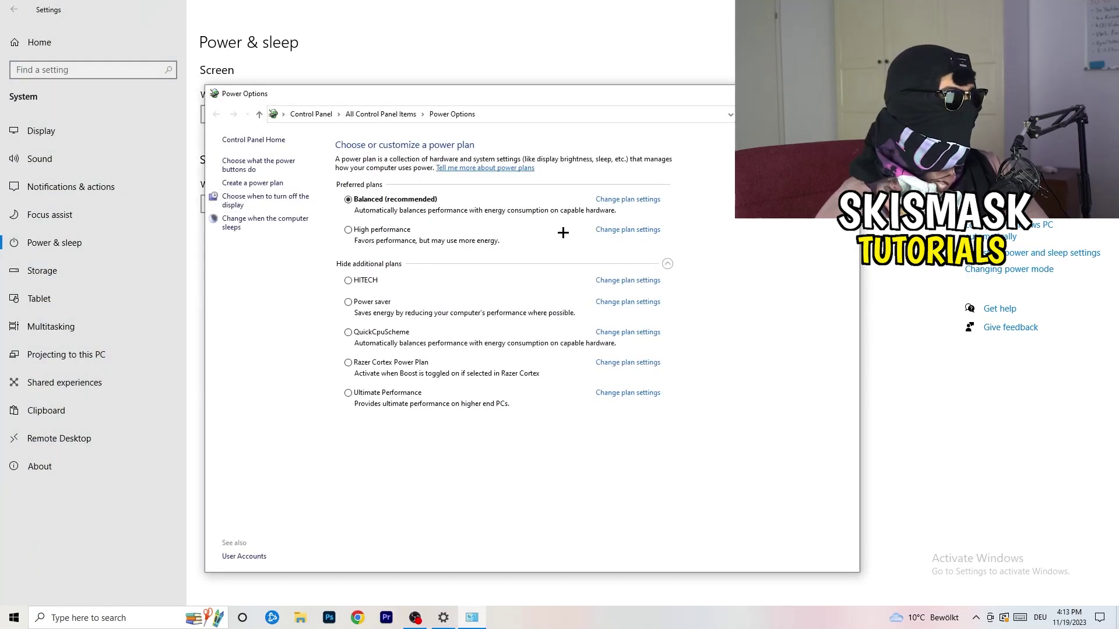
left_click(668, 264)
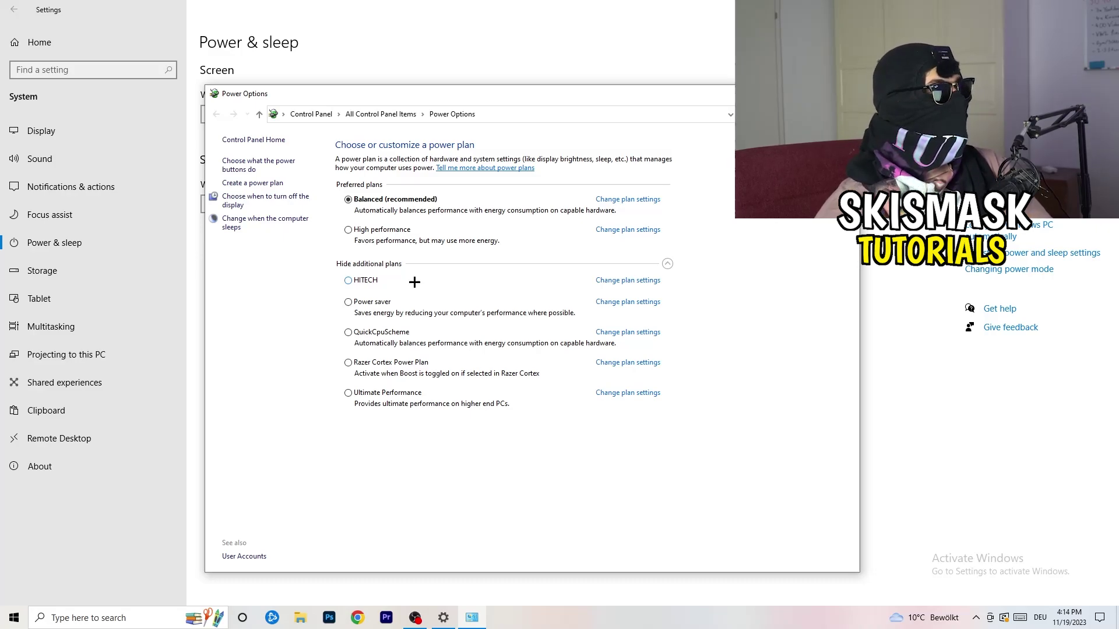
key("alt+F4")
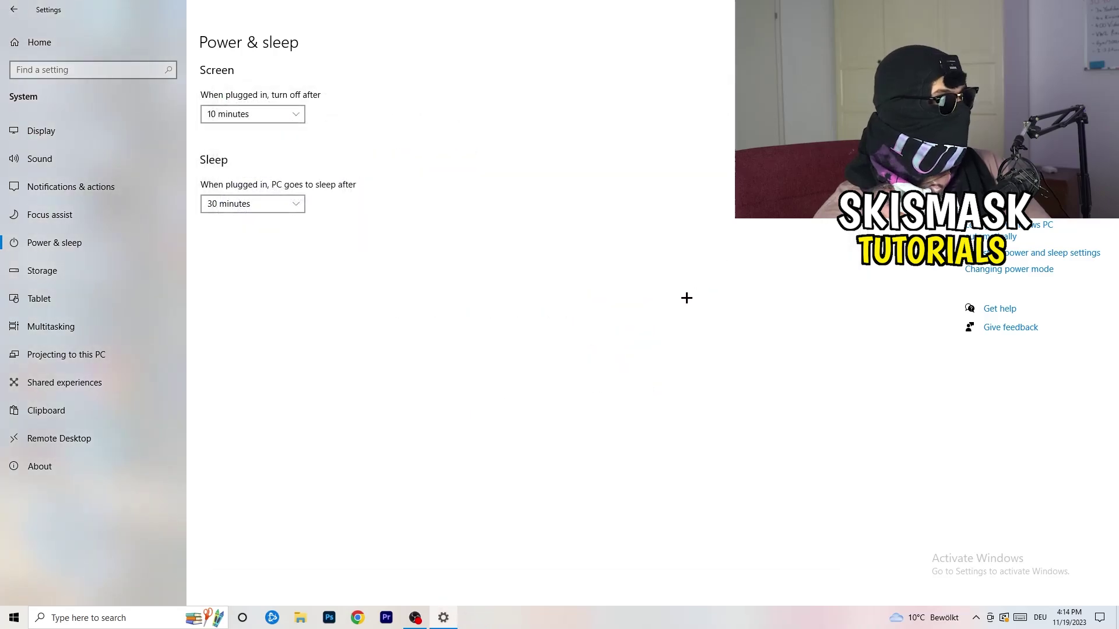
Open Configure Storage Sense from Storage and keep it running every week
left_click(114, 274)
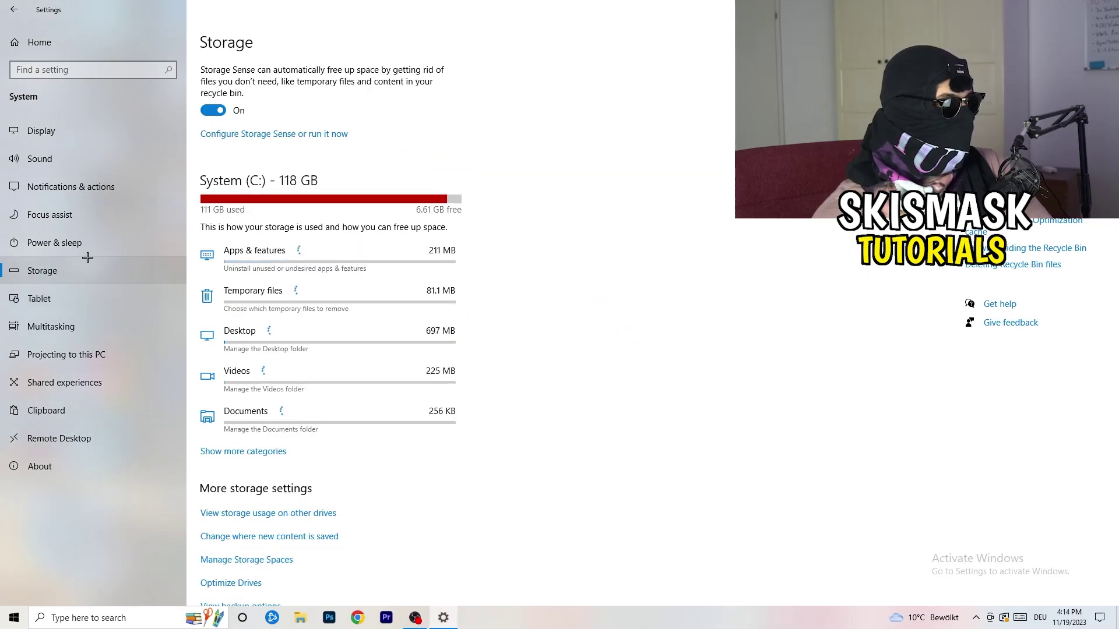
left_click(264, 135)
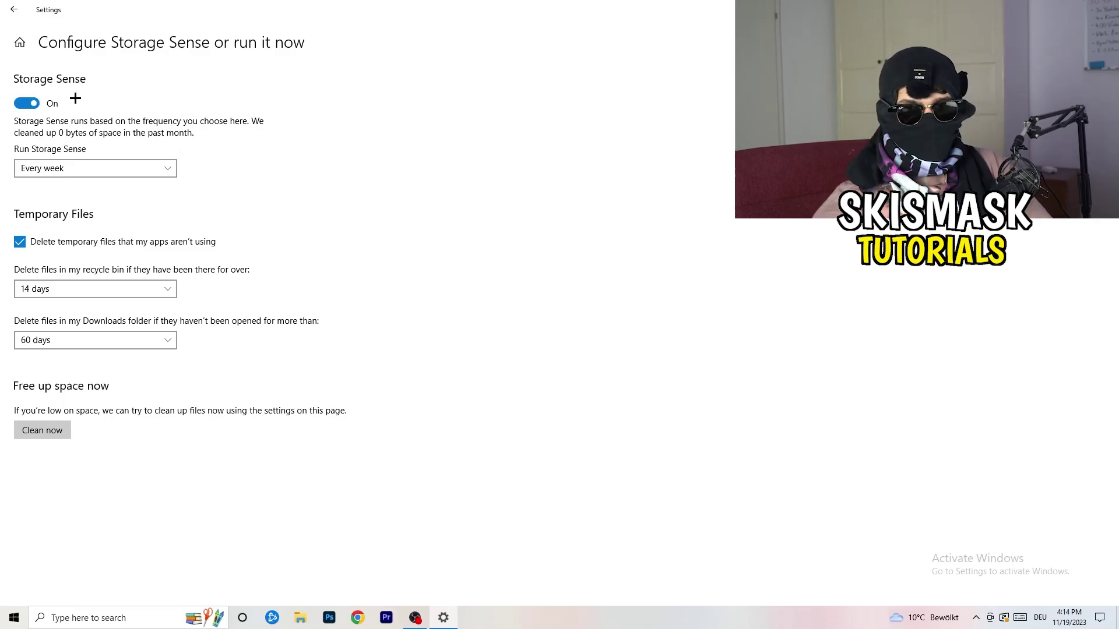
left_click(88, 168)
left_click(120, 161)
left_click(268, 169)
left_click(83, 164)
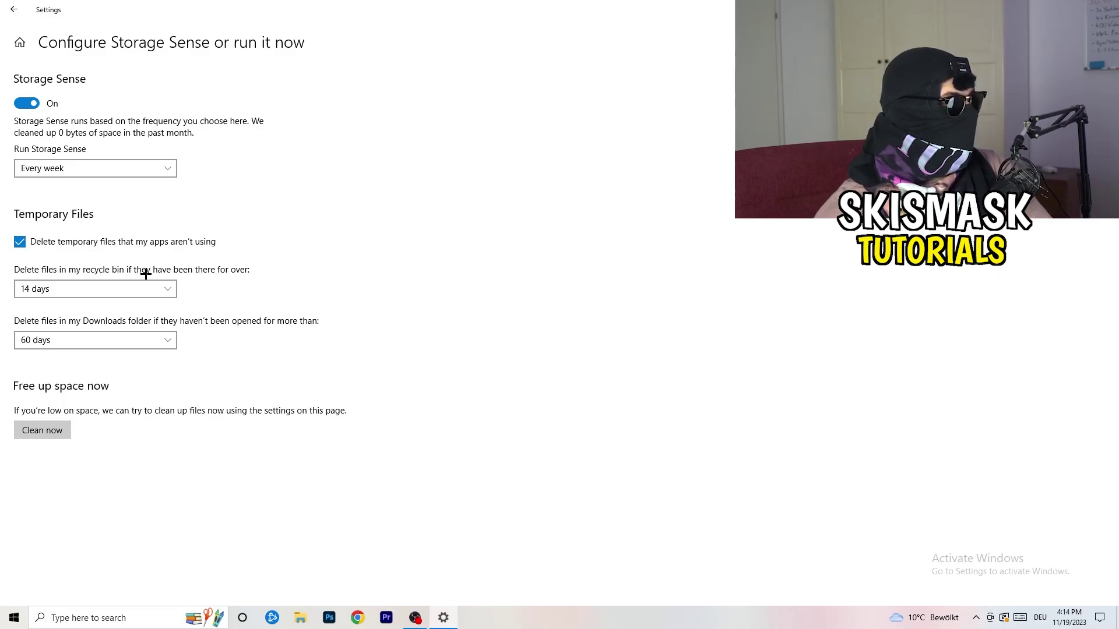
Keep 14-day recycle bin and 60-day Downloads cleanup, then go back
left_click(163, 289)
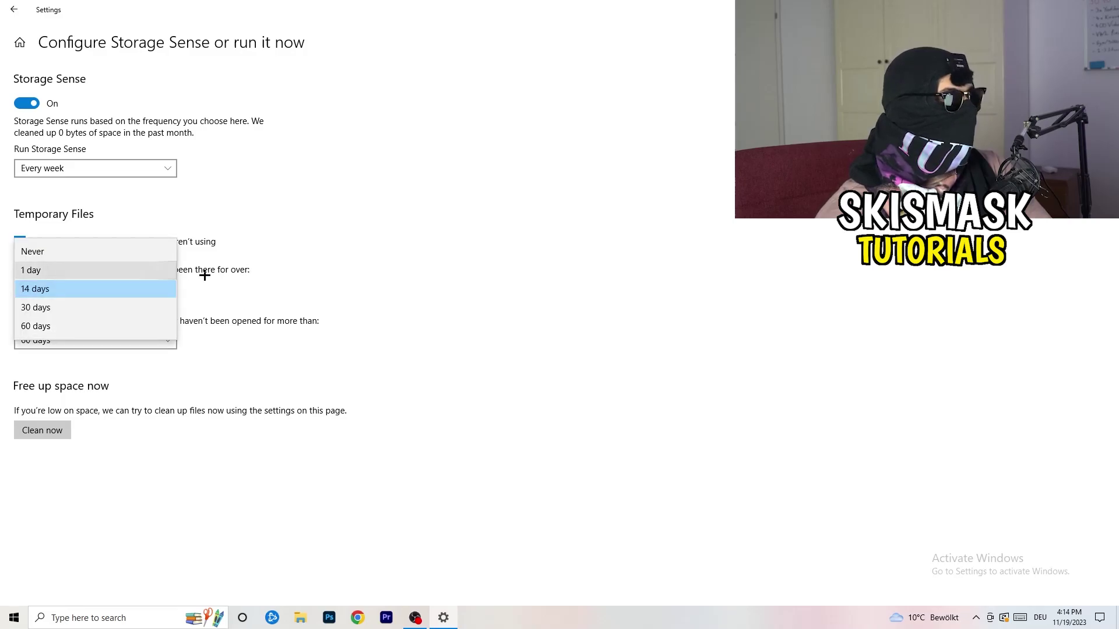
left_click(550, 234)
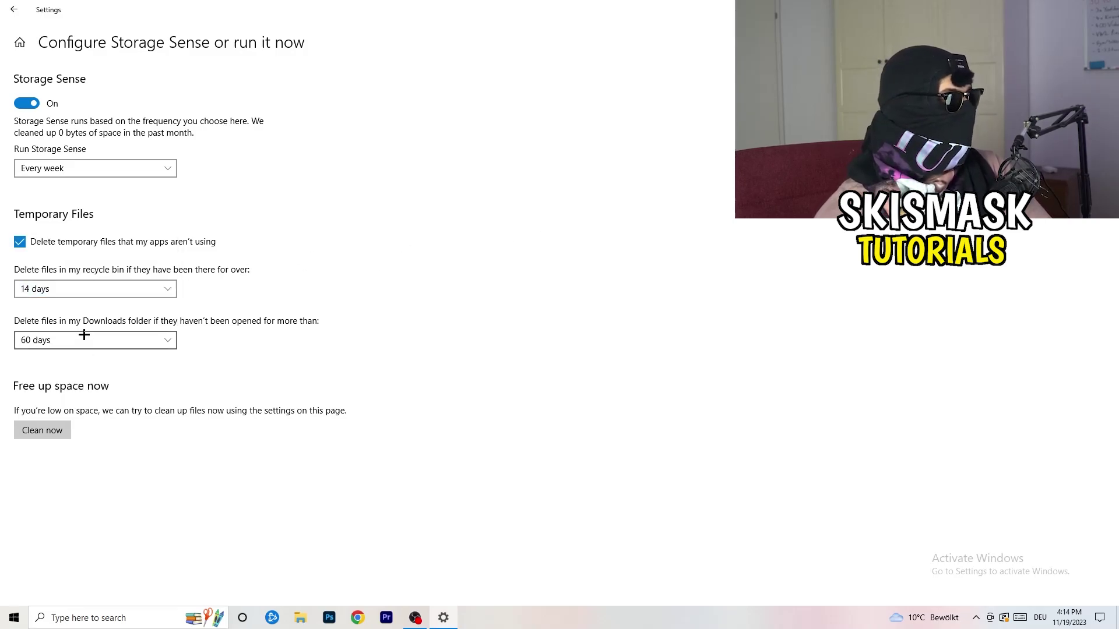
left_click(150, 339)
left_click(532, 263)
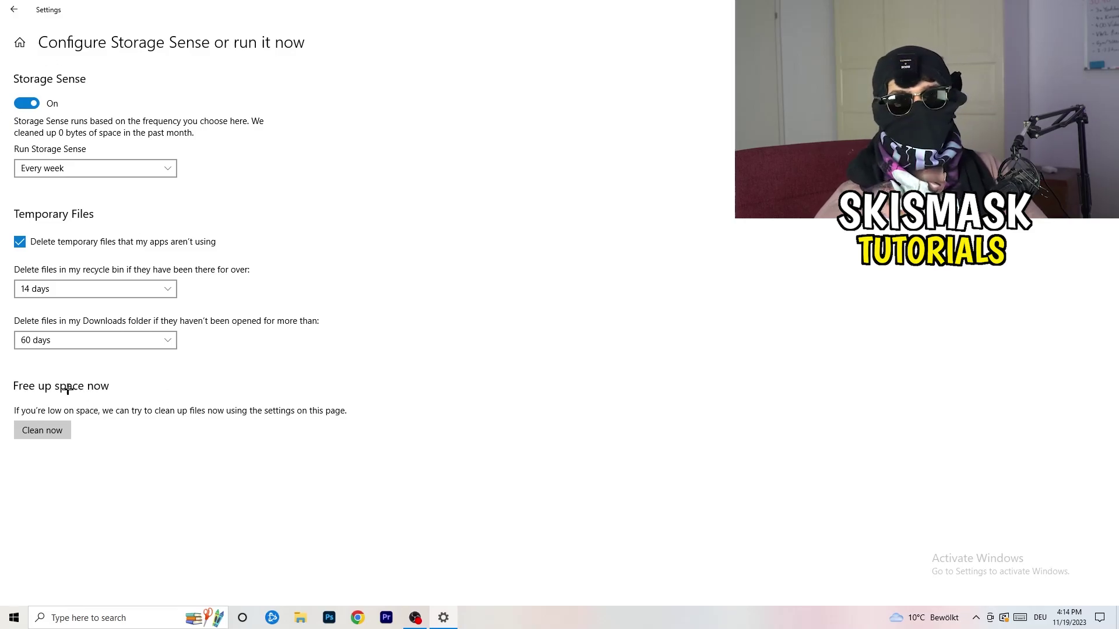
left_click(13, 10)
Go from Settings home to Gaming, review Xbox Game Bar, then view the Captures page
left_click(10, 7)
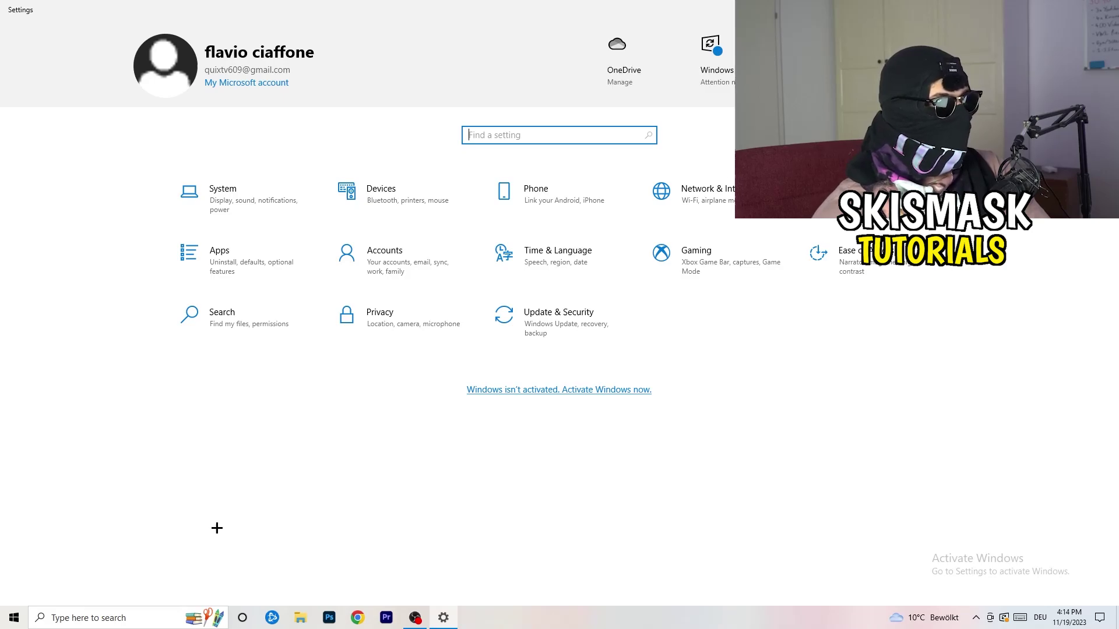
left_click(741, 260)
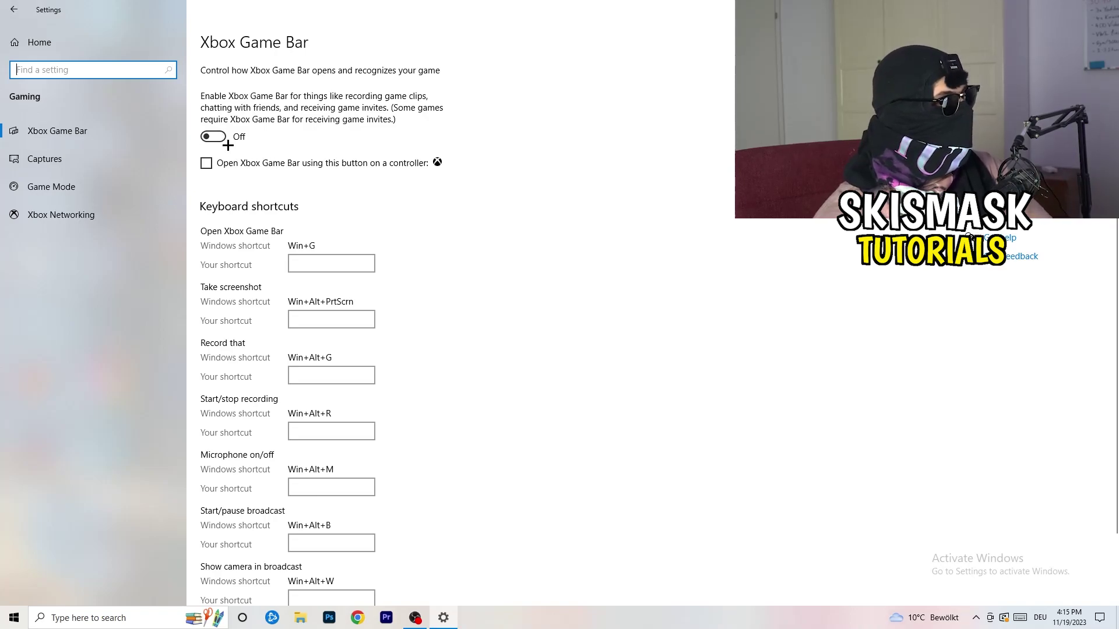
left_click(44, 158)
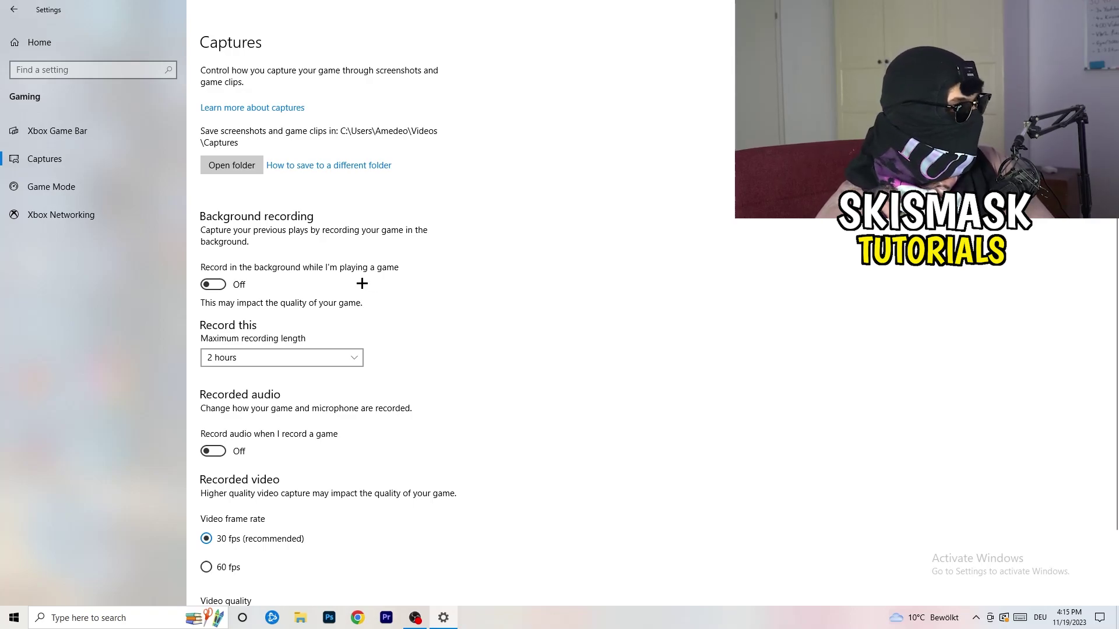
Scroll the Captures page and switch to the Game Mode page, confirming it is On
scroll(362, 283, "down", 3)
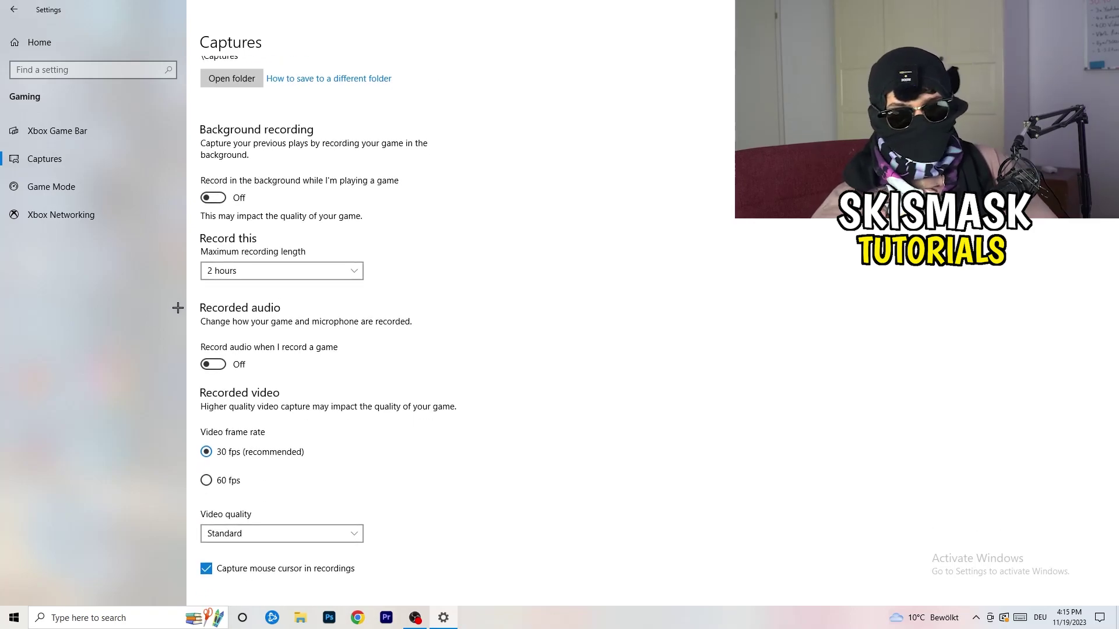
left_click(101, 195)
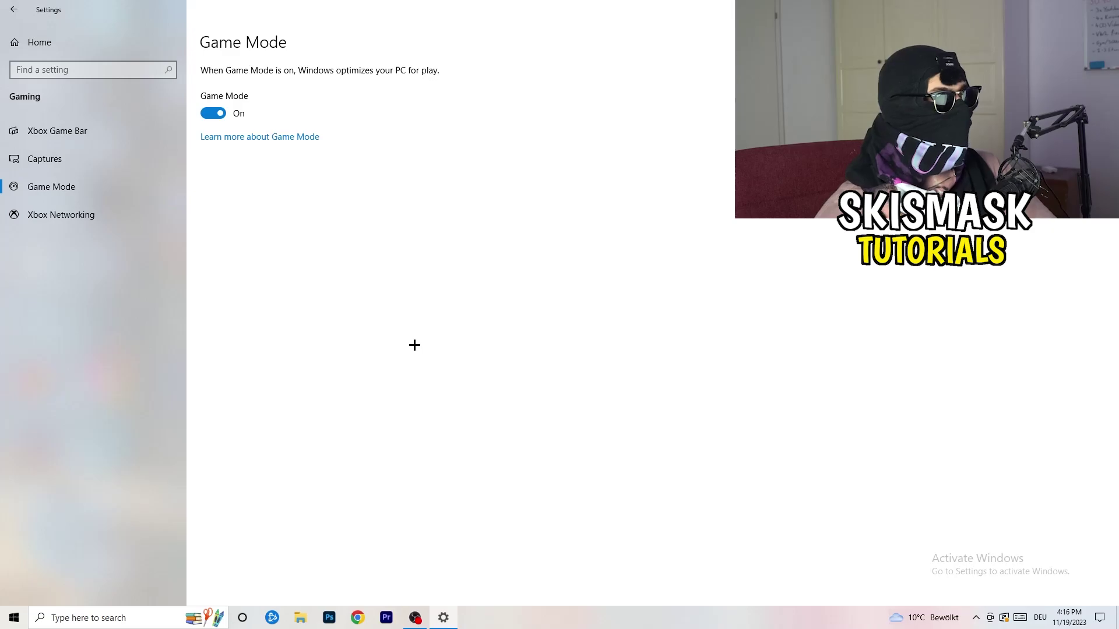
Close the Settings window with Game Mode left on
key("alt+F4")
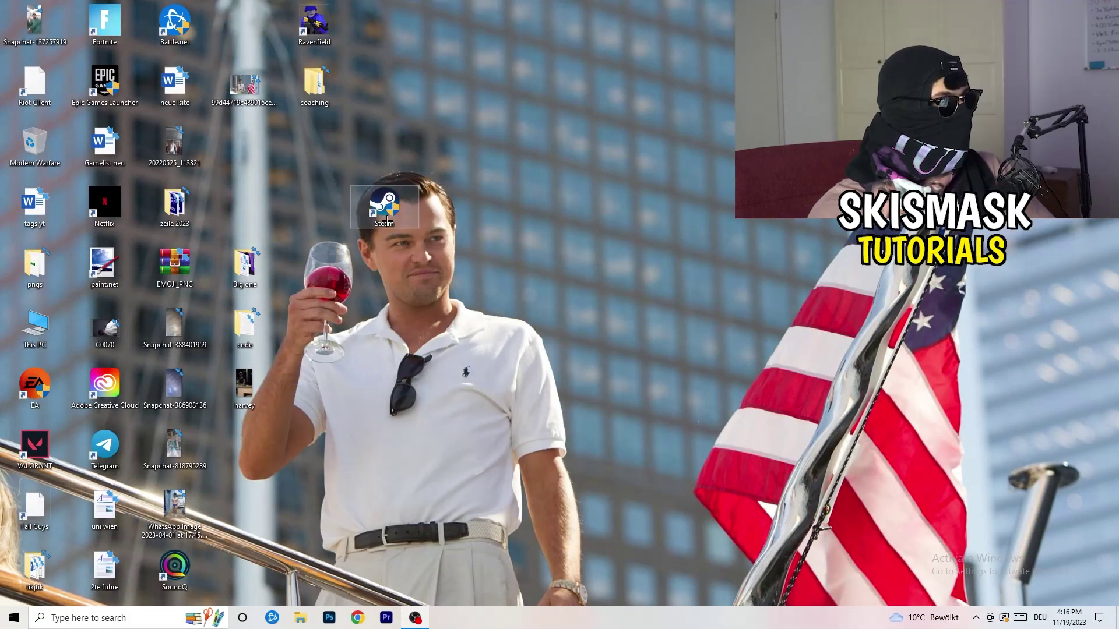
Confirm the Steam shortcut keeps Windows 8 compatibility mode and run-as-administrator, then close Properties
left_click_drag(388, 219, 527, 210)
right_click(533, 204)
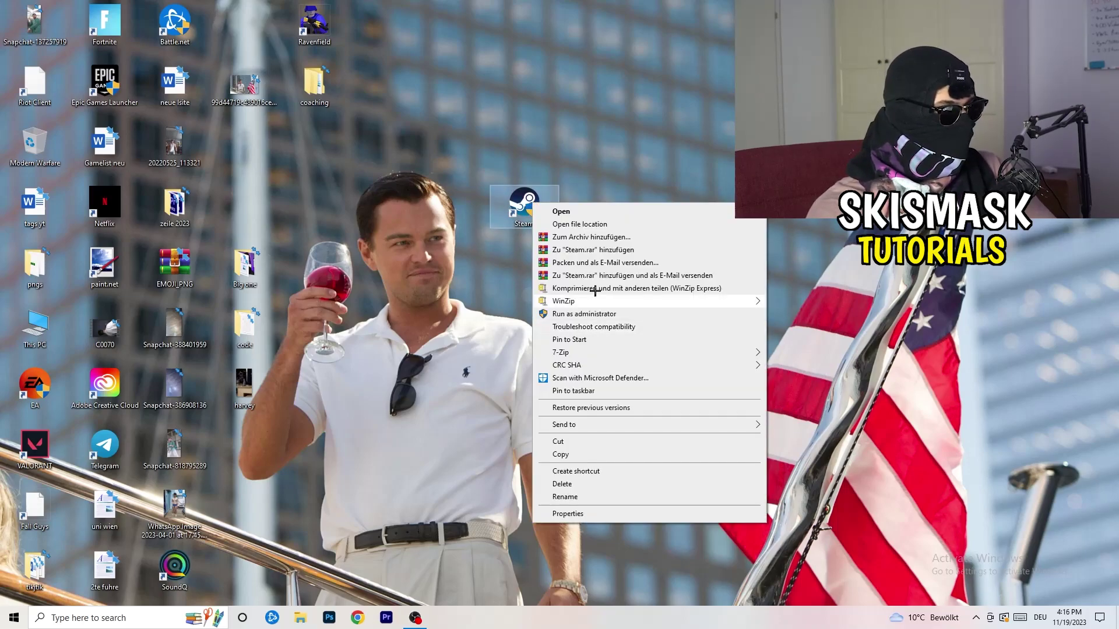
left_click(600, 514)
left_click_drag(610, 215, 397, 95)
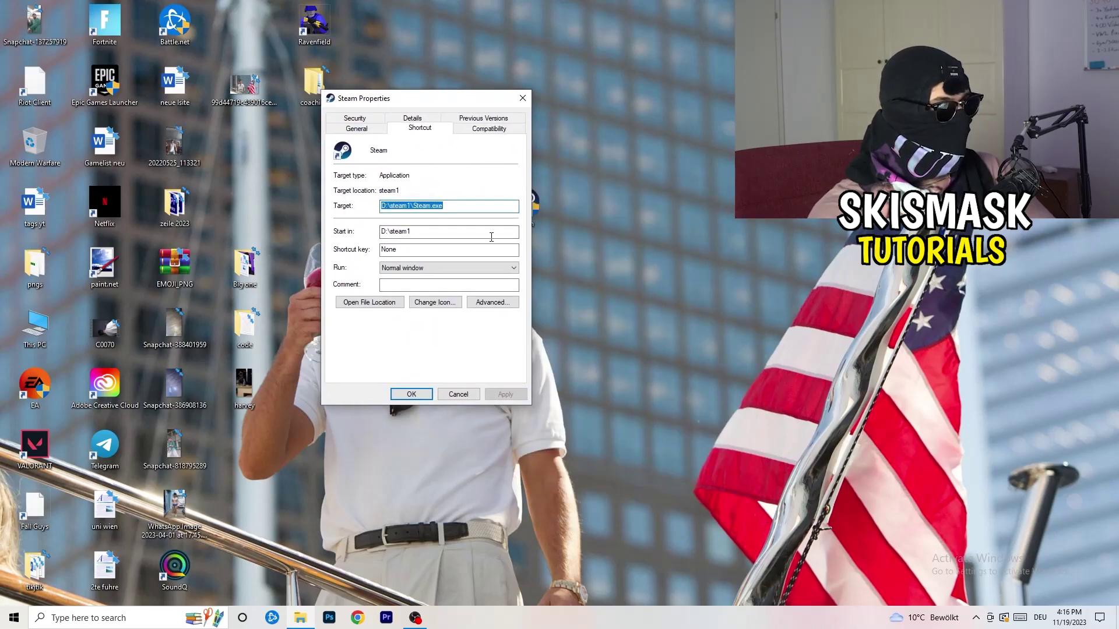
left_click(467, 127)
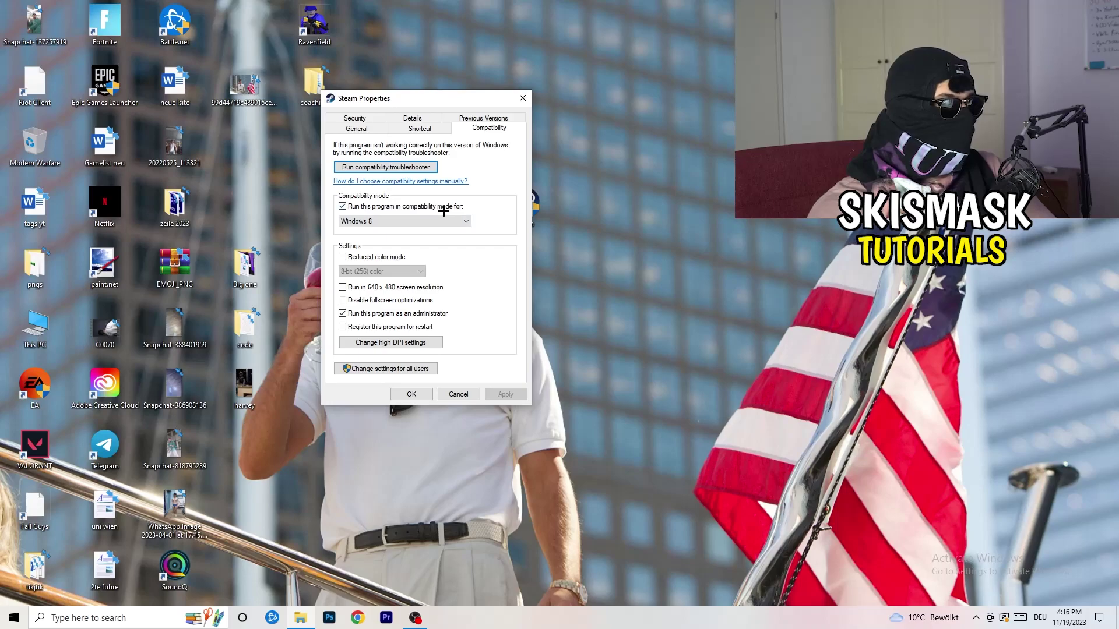
left_click(465, 221)
left_click(517, 214)
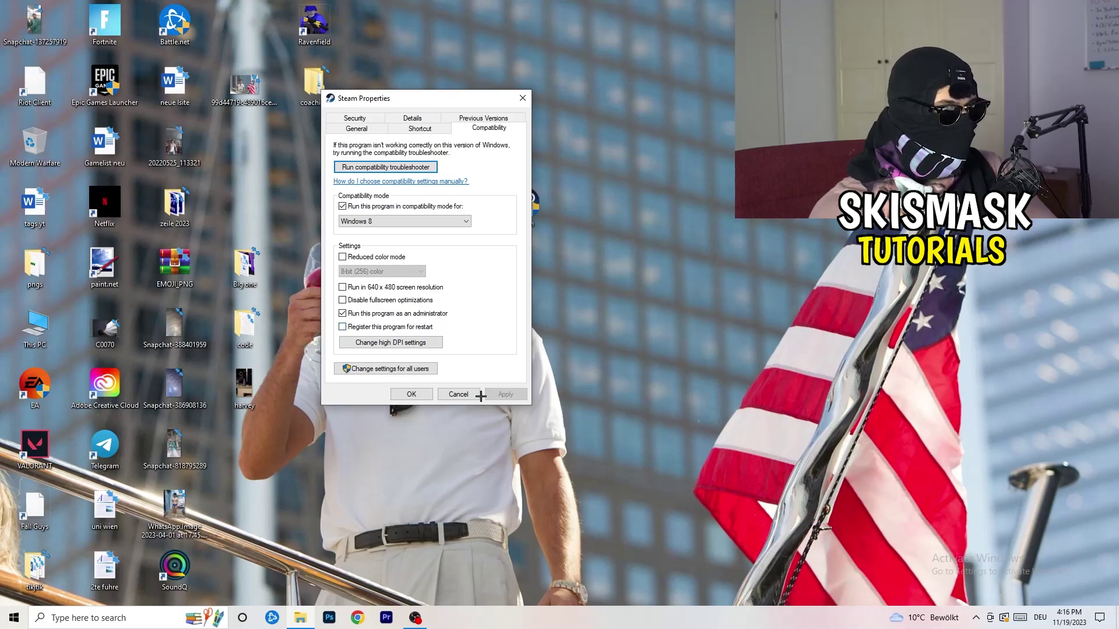
left_click(406, 392)
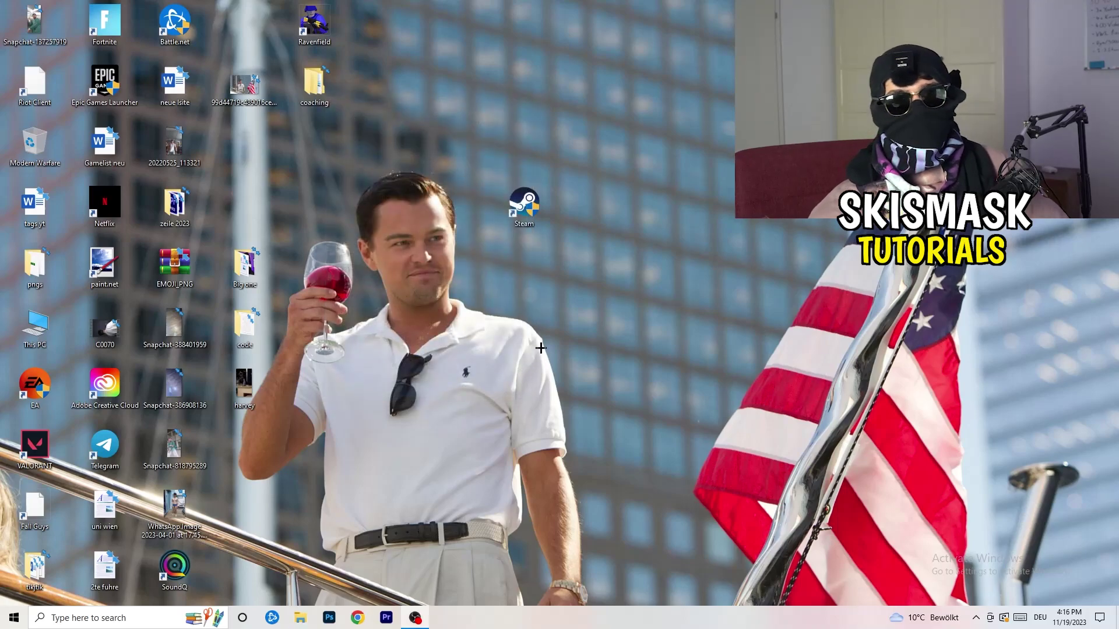
Reopen Steam's Properties to recheck its Compatibility settings, then close the dialog
left_click_drag(525, 205, 595, 208)
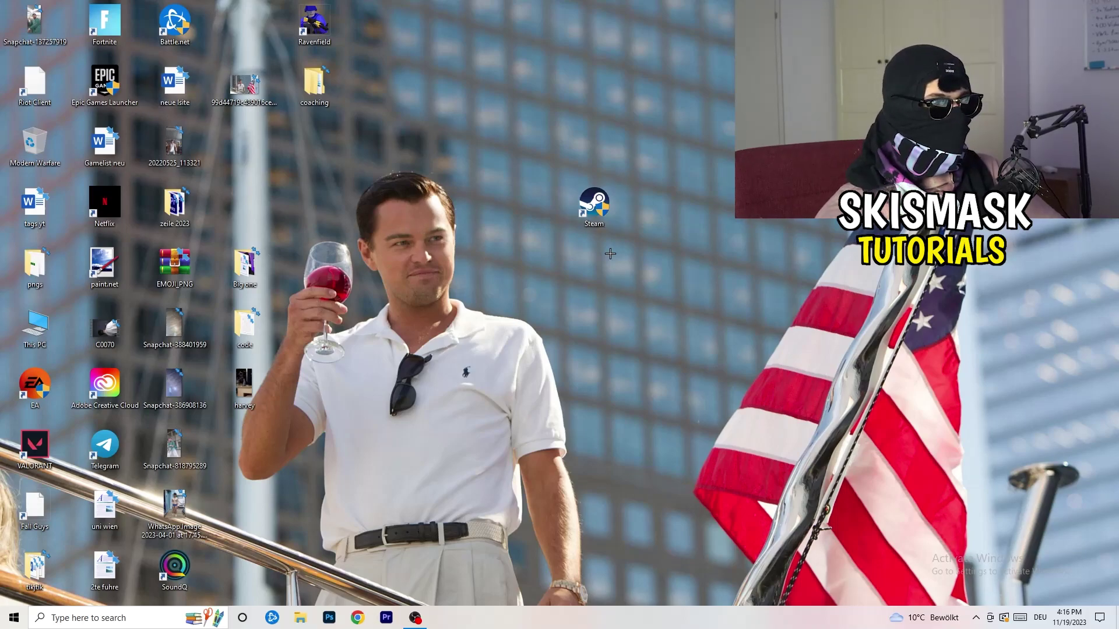
left_click_drag(594, 204, 523, 204)
right_click(521, 202)
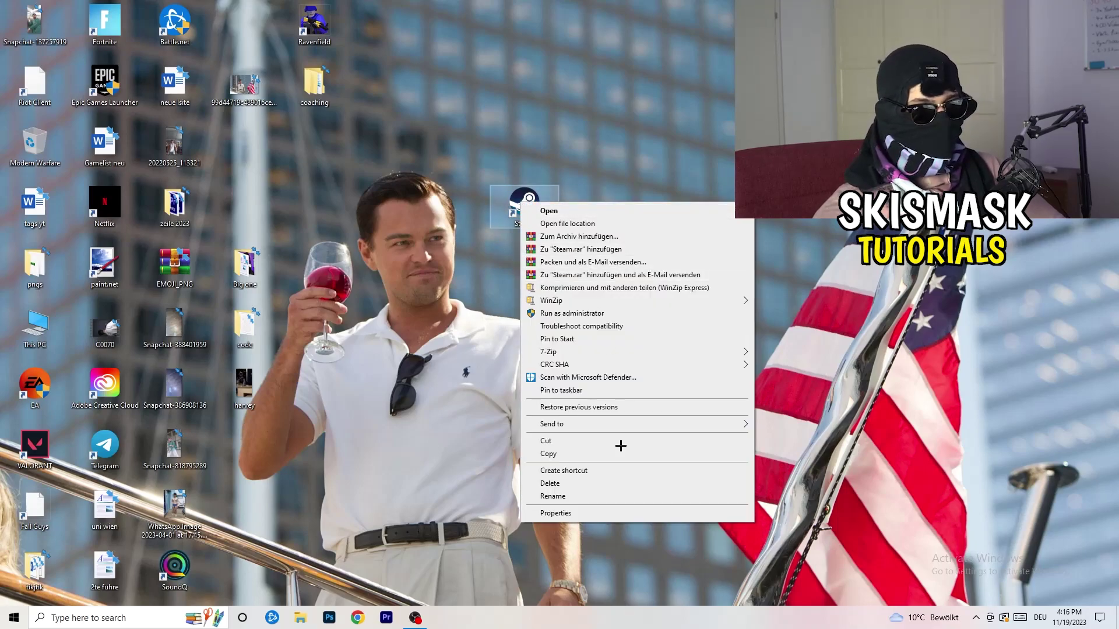
left_click(599, 513)
left_click(692, 240)
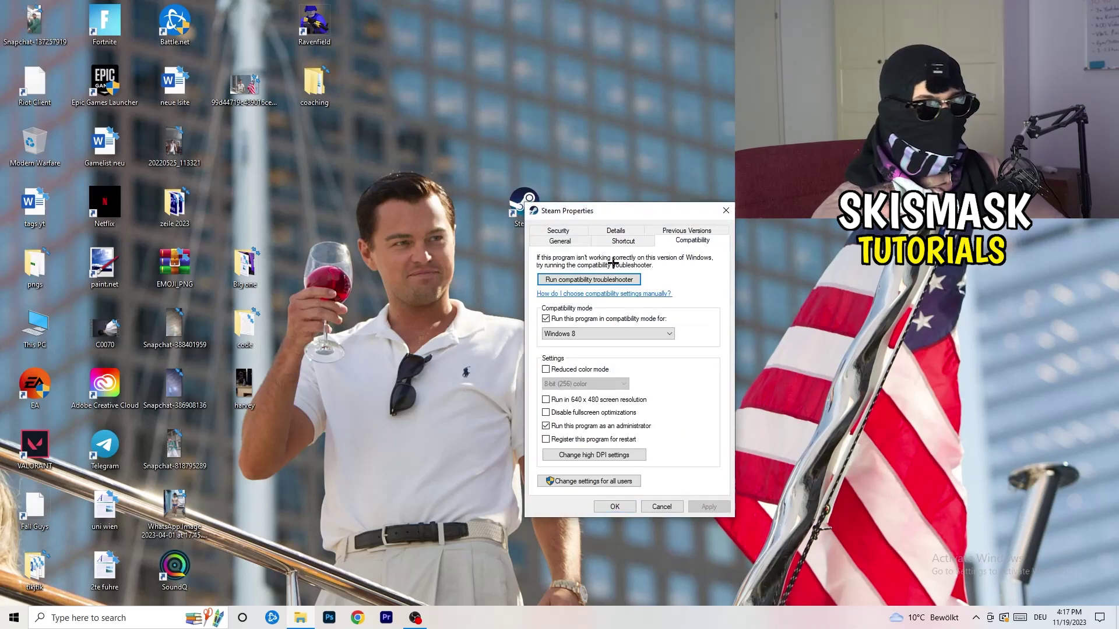
left_click(726, 210)
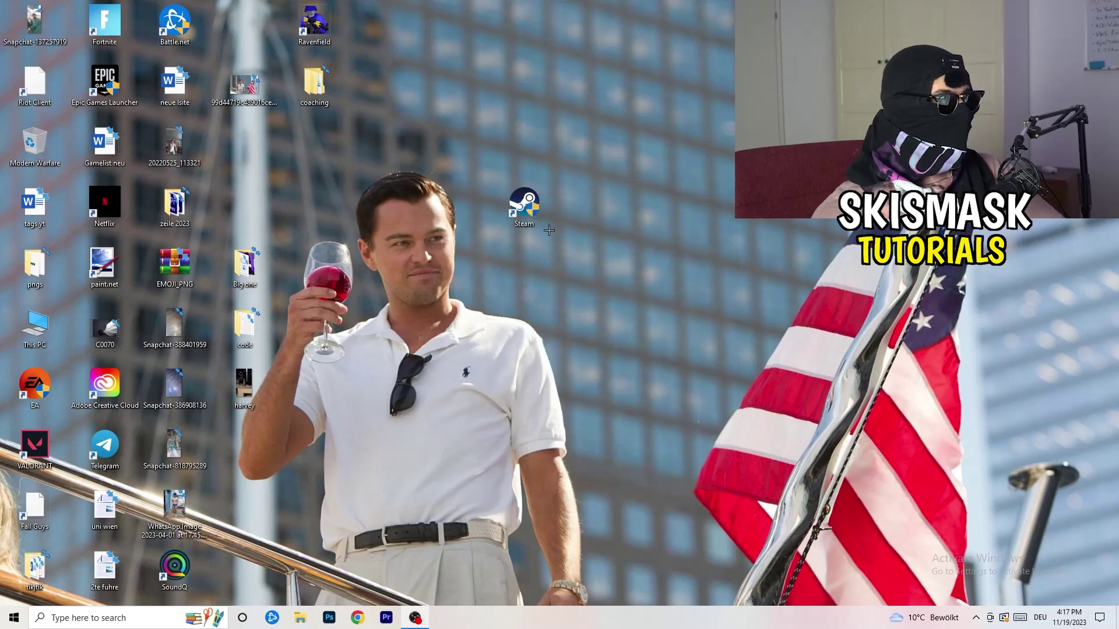
Drag the Steam shortcut into the third column of desktop icons, leaving the taskbar at the bottom
left_click_drag(548, 228, 269, 169)
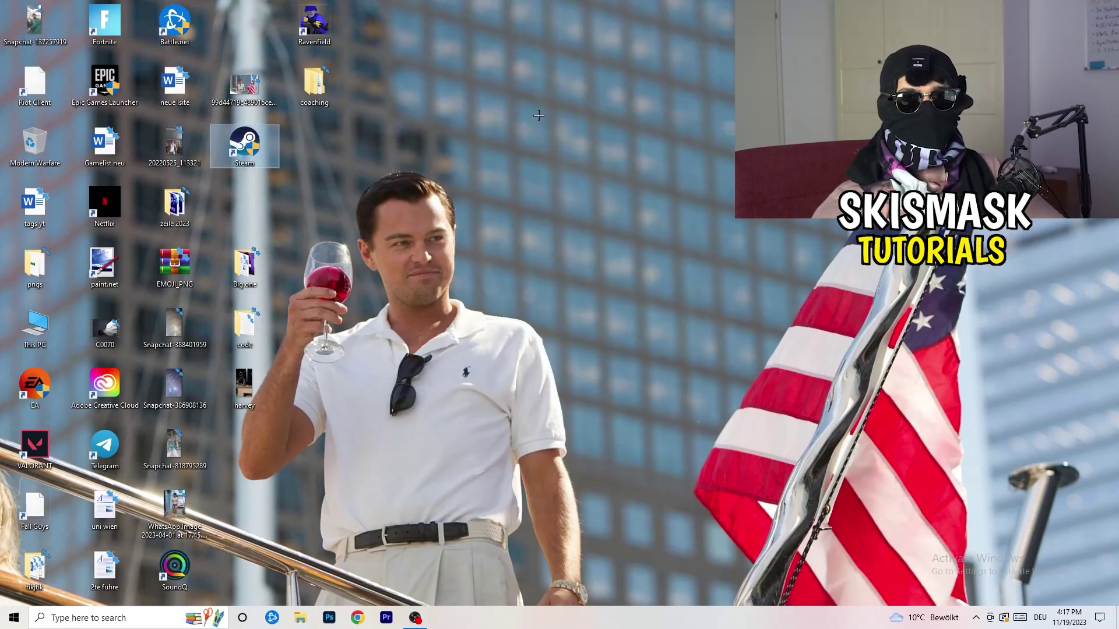
left_click_drag(559, 618, 455, 85)
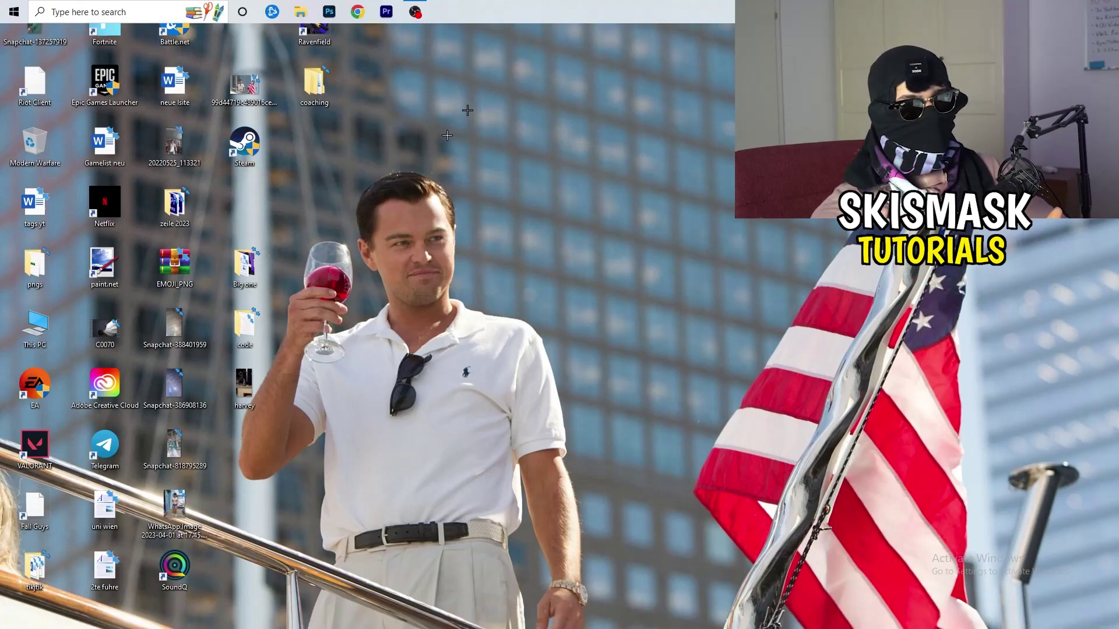
left_click_drag(447, 135, 528, 624)
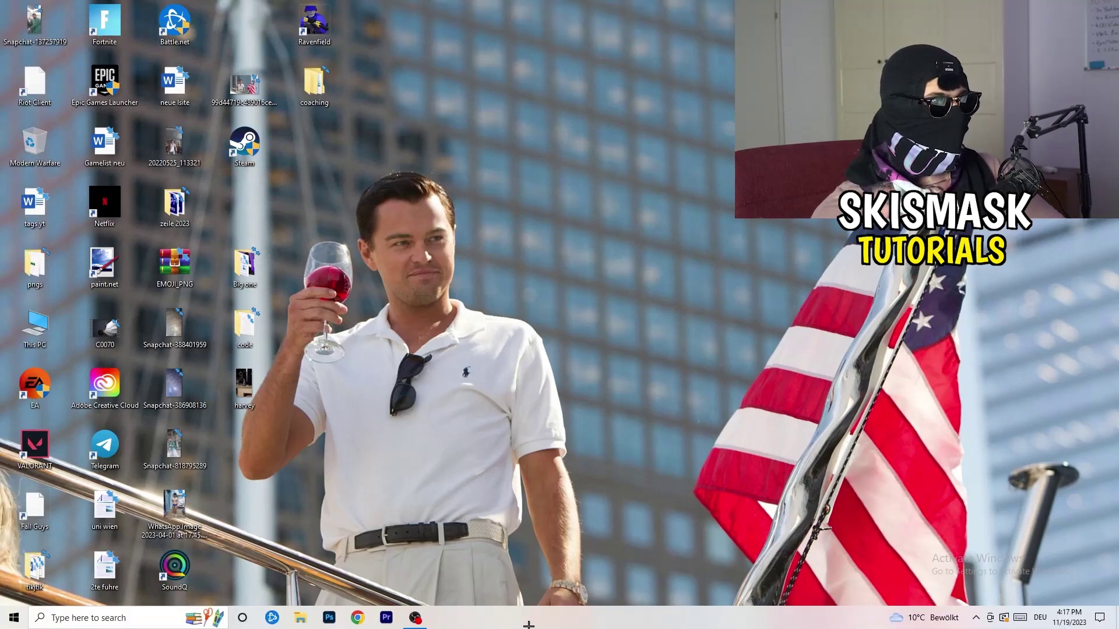
Open Task Manager from the taskbar and maximize it to full screen
right_click(531, 621)
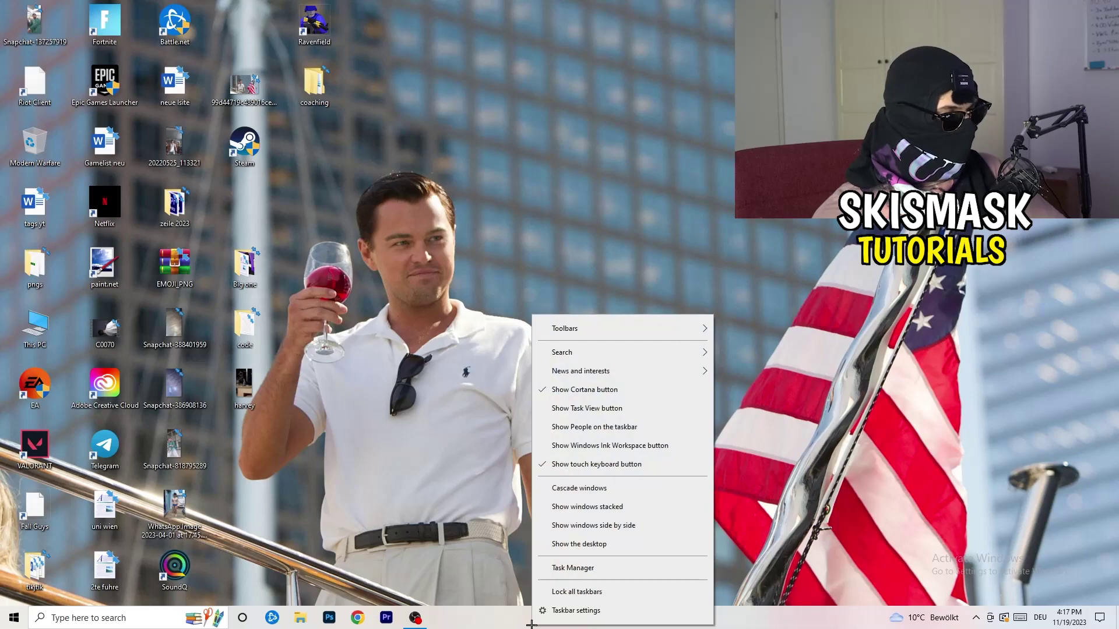
left_click(589, 575)
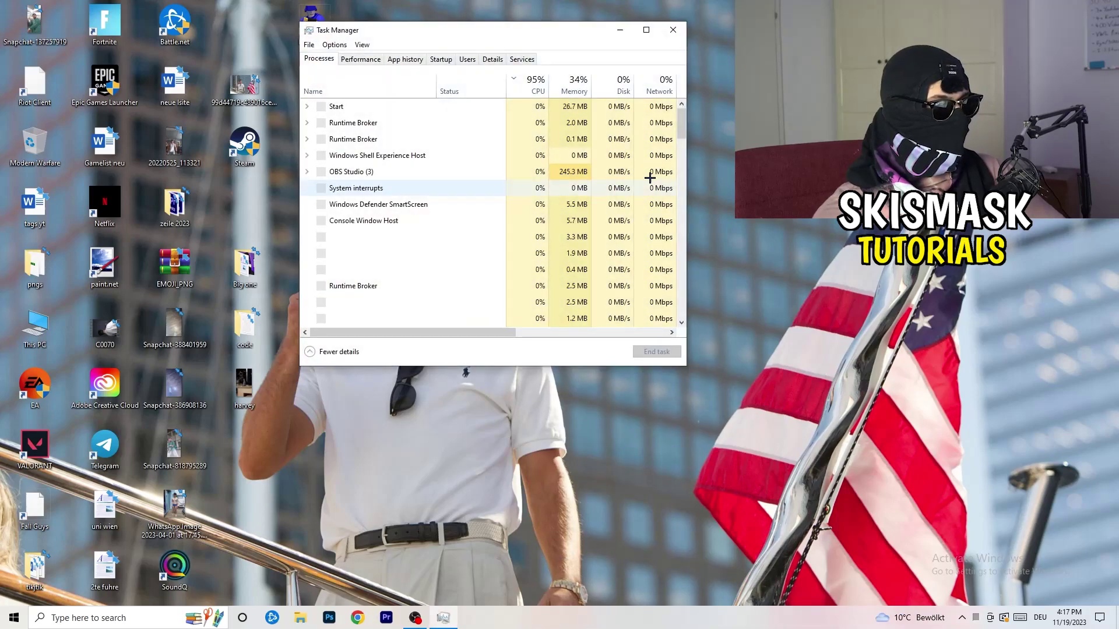
left_click(645, 30)
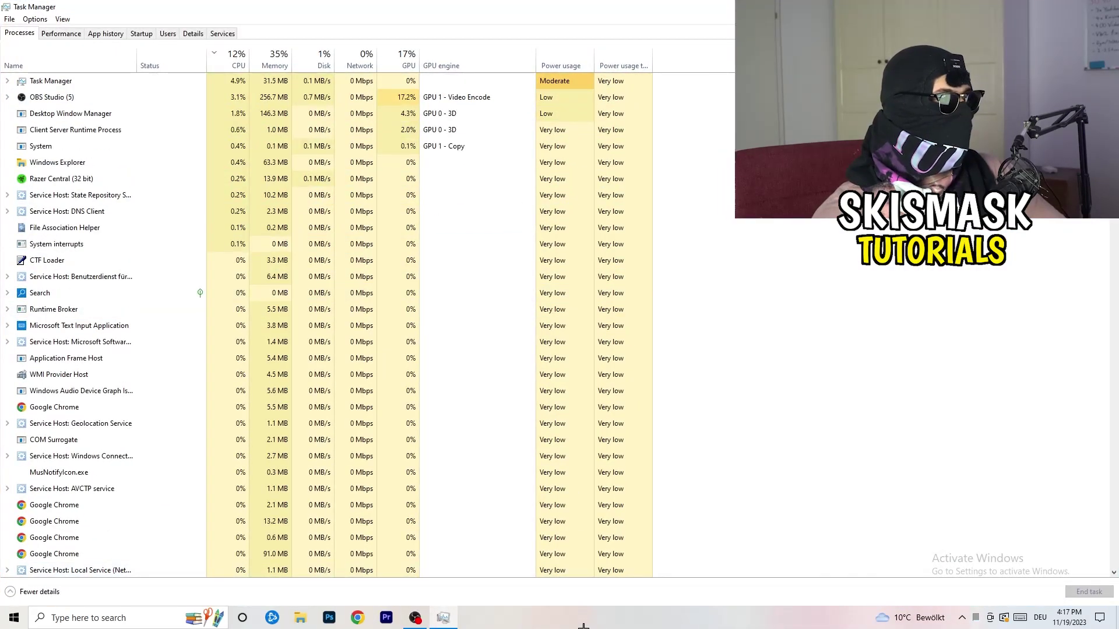
On the Details tab, show the Set priority choices for Creative Cloud UI Helper.exe
left_click(195, 35)
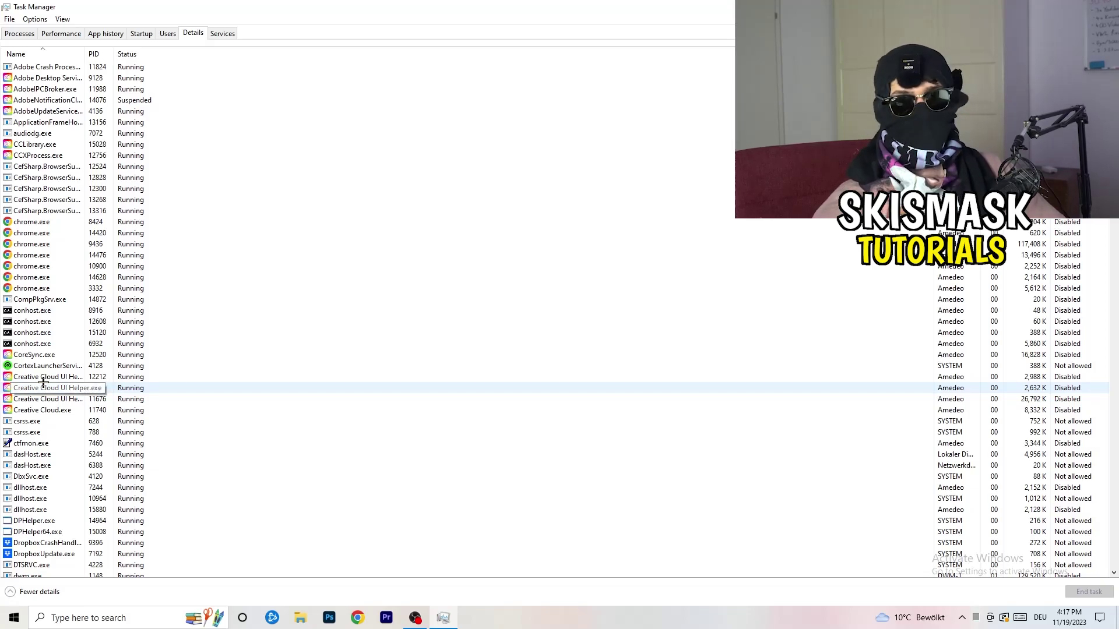
right_click(44, 377)
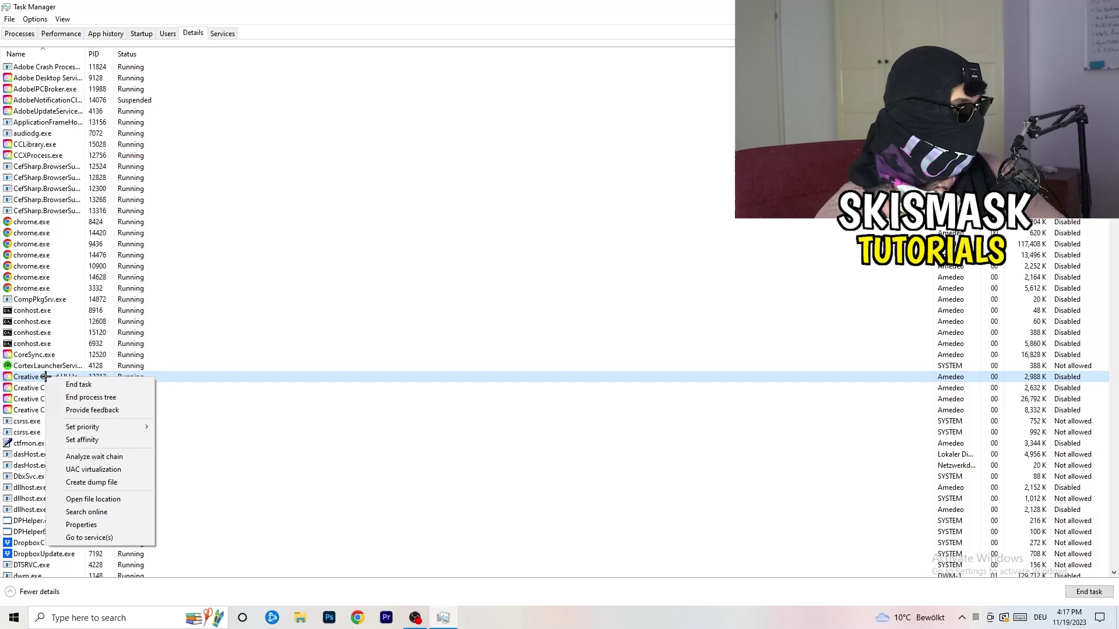
mouse_move(107, 426)
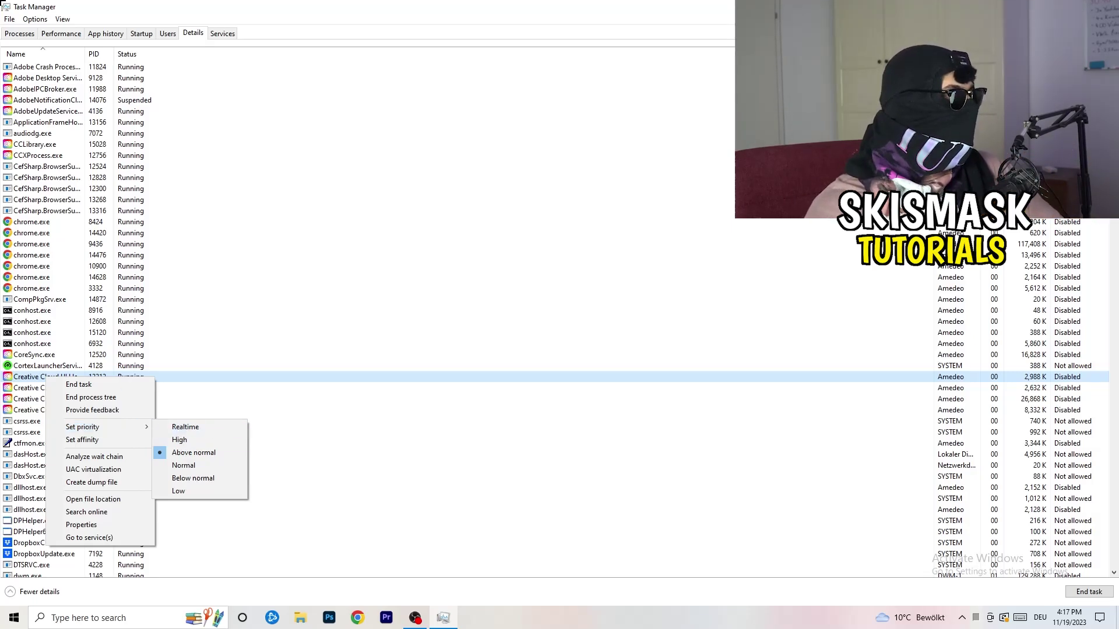
Review enabled startup apps and Windows Security notification's Disable option, then return to Processes
left_click(141, 33)
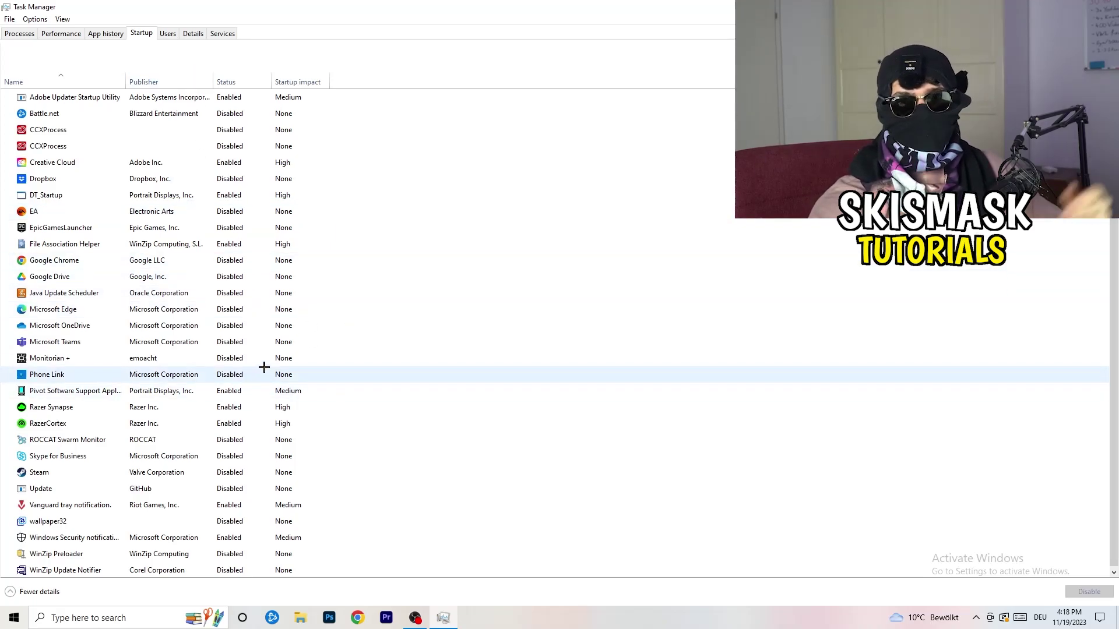
right_click(238, 538)
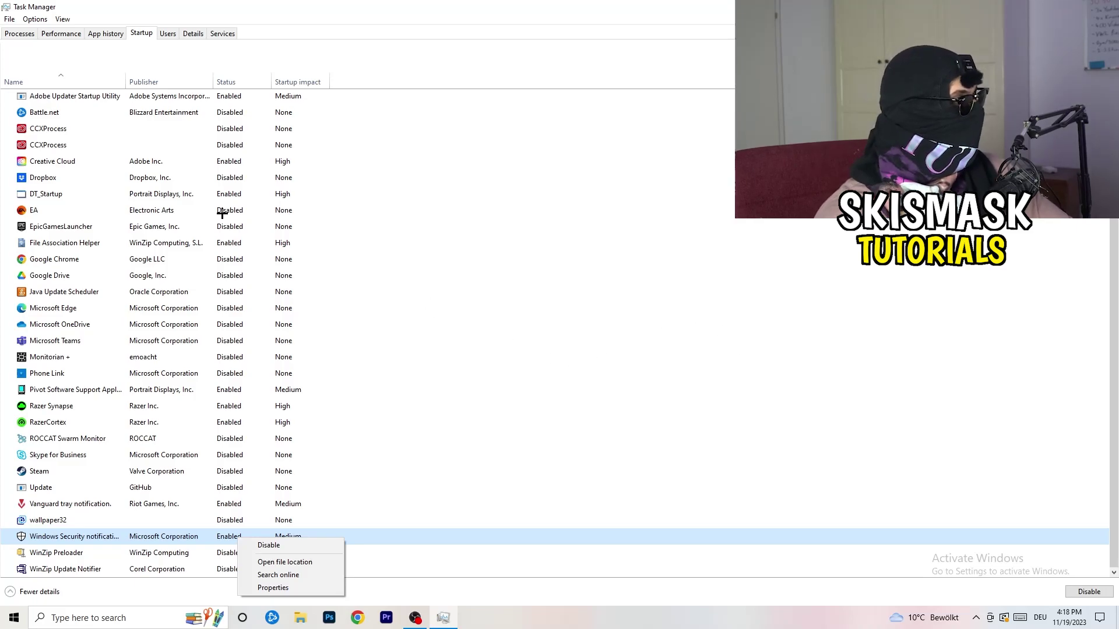
left_click(19, 33)
left_click(19, 33)
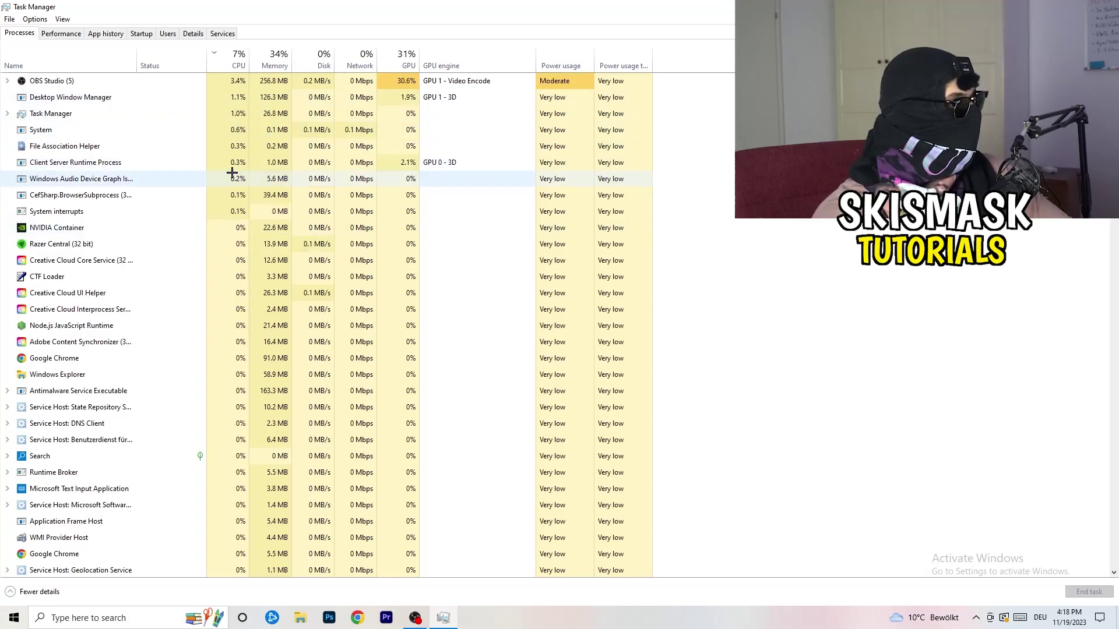
Sort processes by GPU usage so OBS Studio tops the list, checking its End task option
scroll(232, 173, "down", 6)
scroll(237, 172, "up", 6)
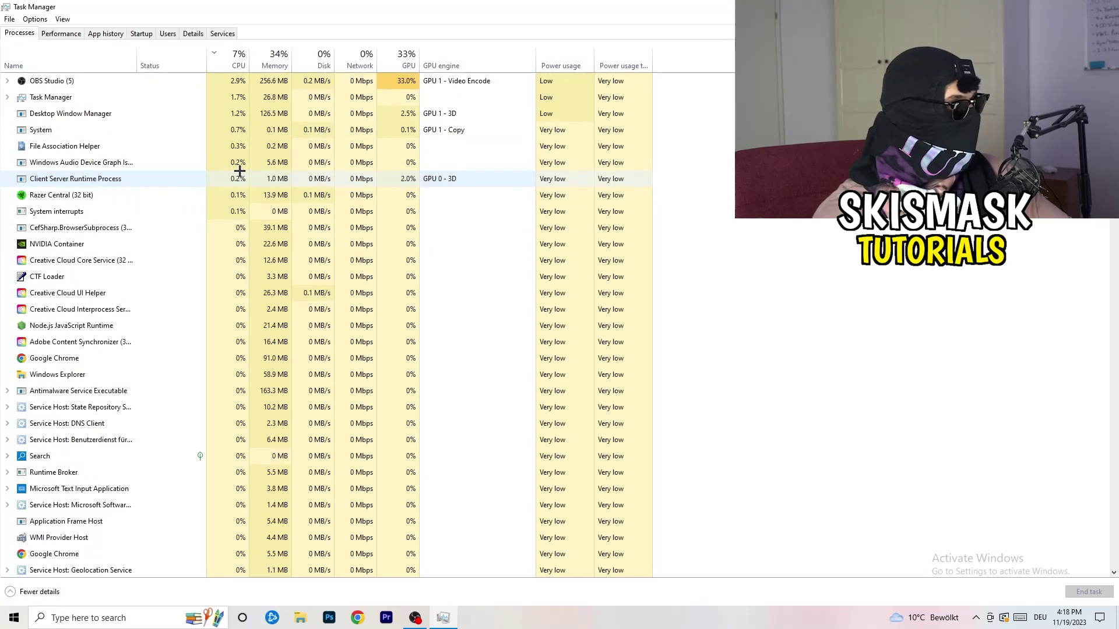
left_click(402, 63)
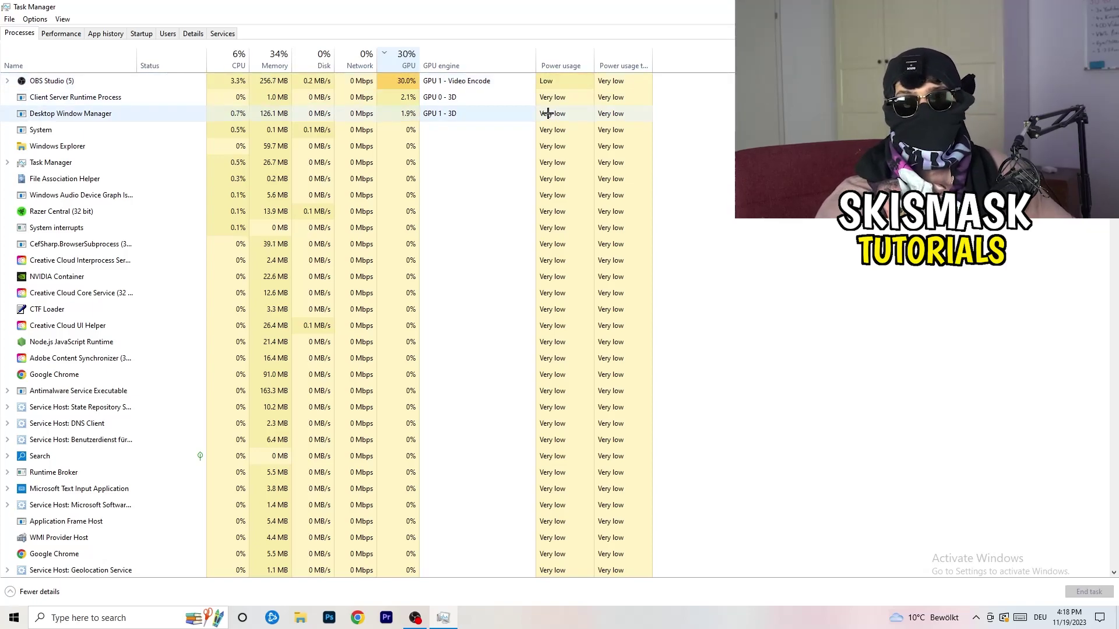
right_click(384, 82)
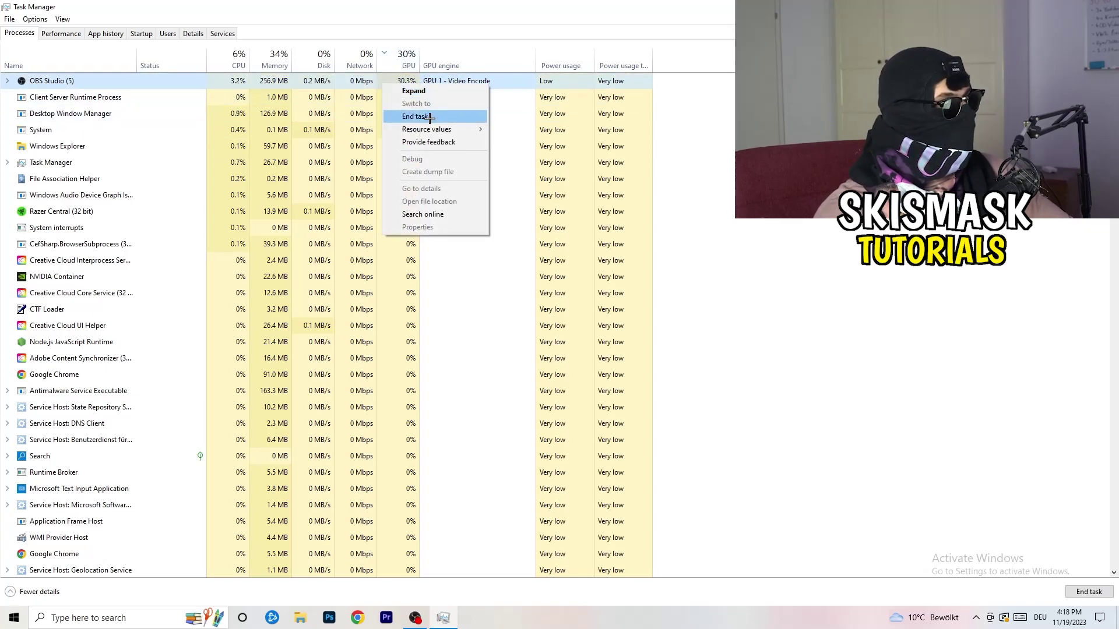
key("Escape")
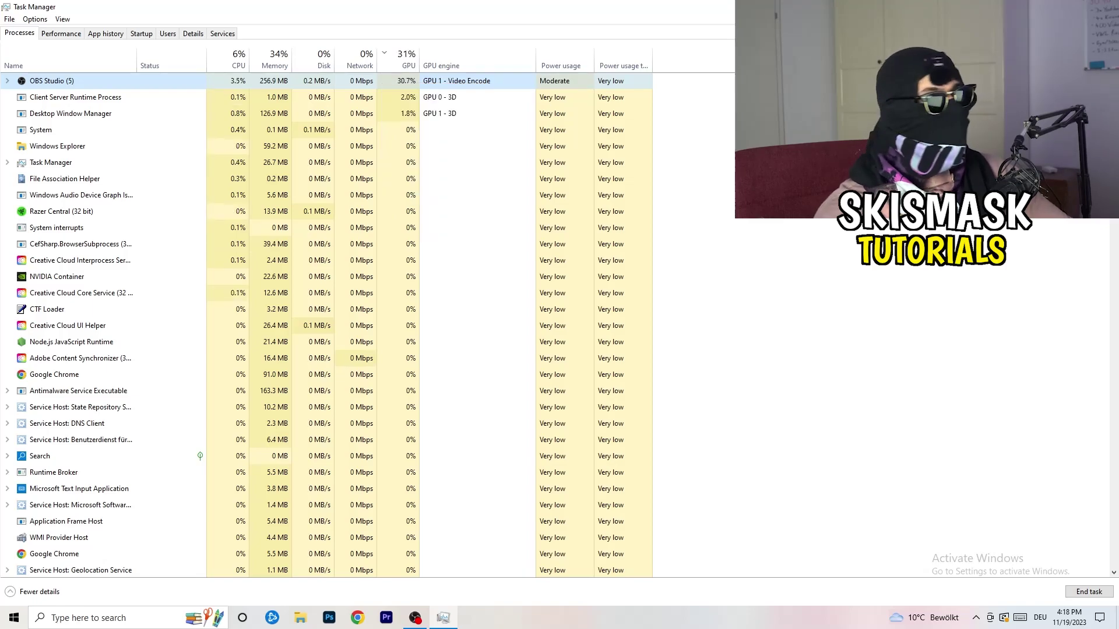
Close Task Manager with Alt+F4
key("alt+F4")
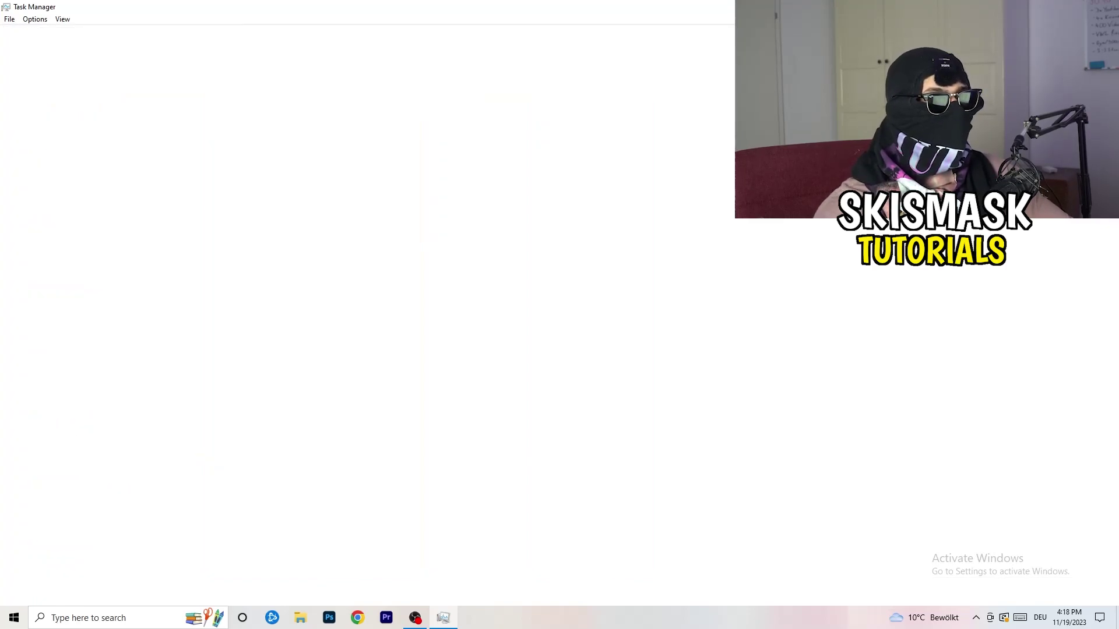